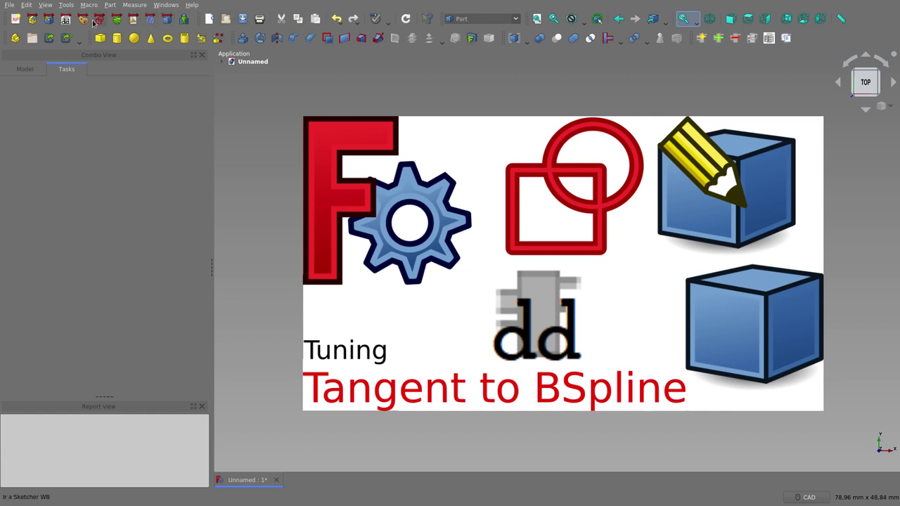
- Switch to Part Design and show the model tree with dd and the tuningTangentToBSpline image
scroll(457, 22, "down", 1)
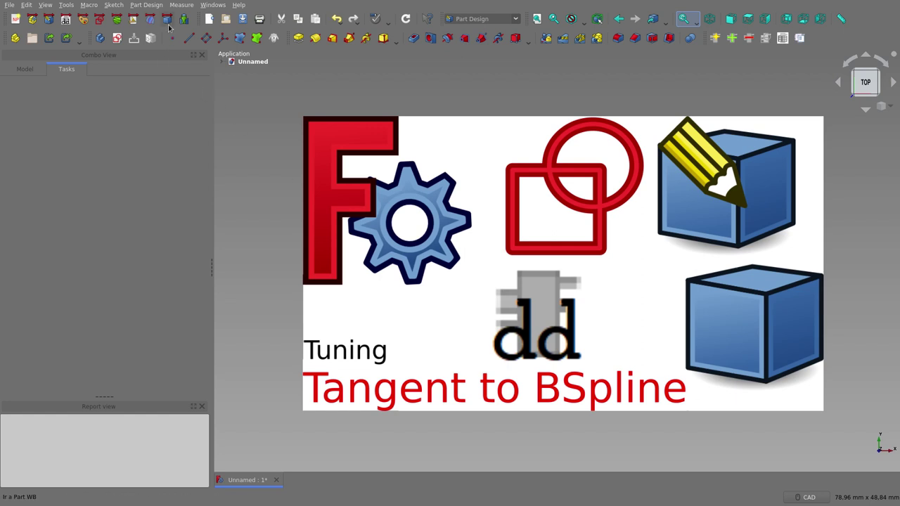
scroll(496, 21, "up", 1)
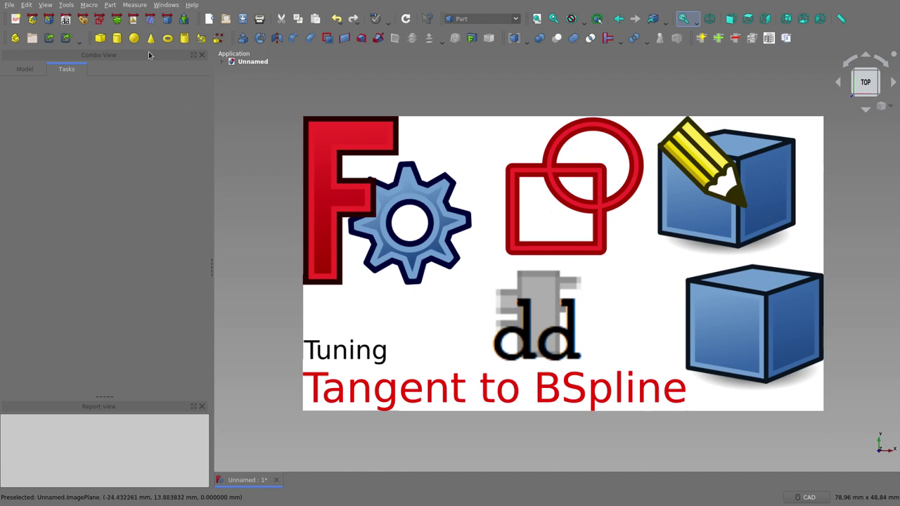
left_click(51, 20)
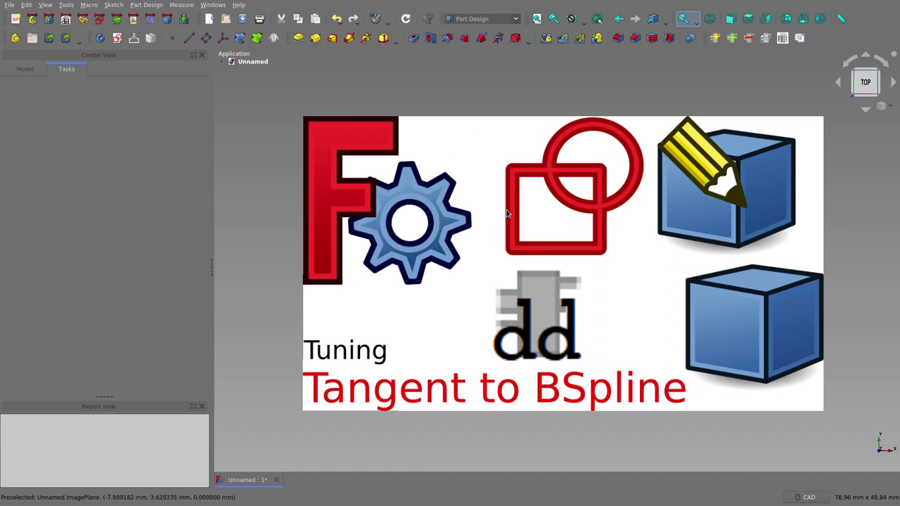
left_click(28, 71)
- Hide the title image plane, check dd's values, and switch to the Sketcher workbench
left_click(9, 105)
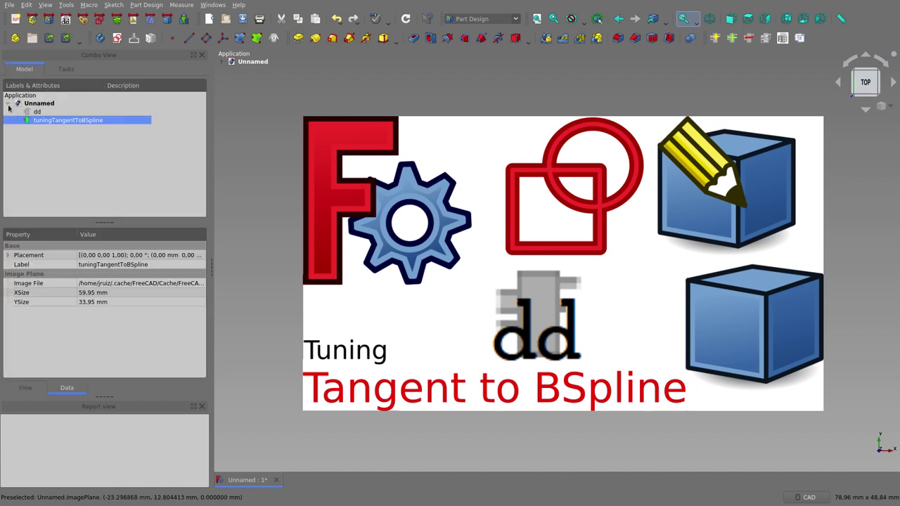
key("space")
left_click(41, 112)
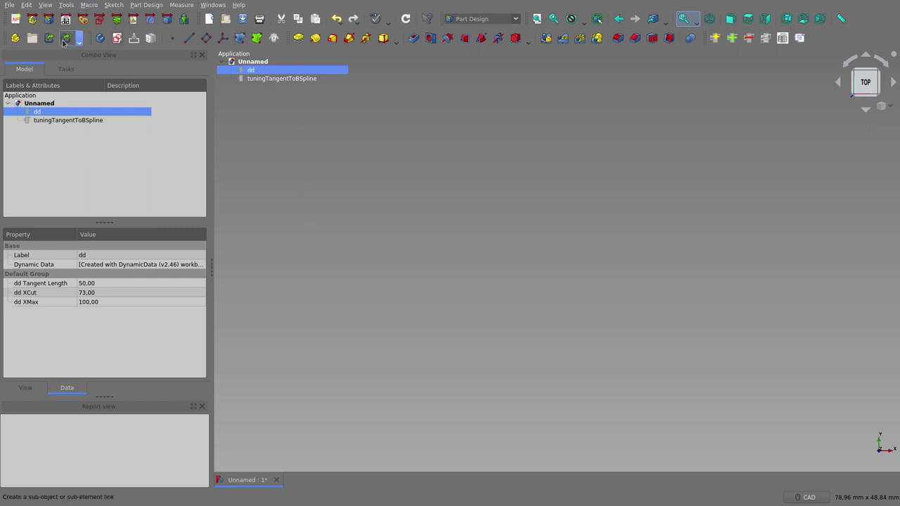
left_click(102, 22)
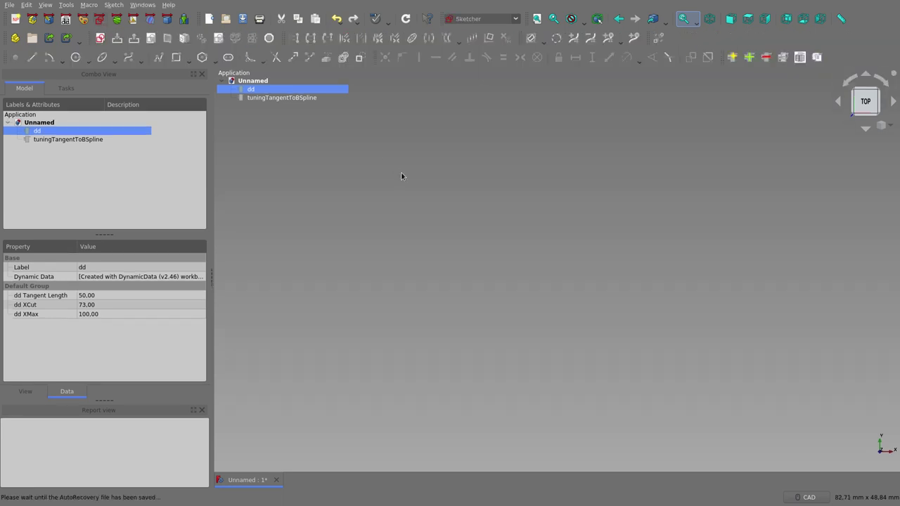
left_click(63, 125)
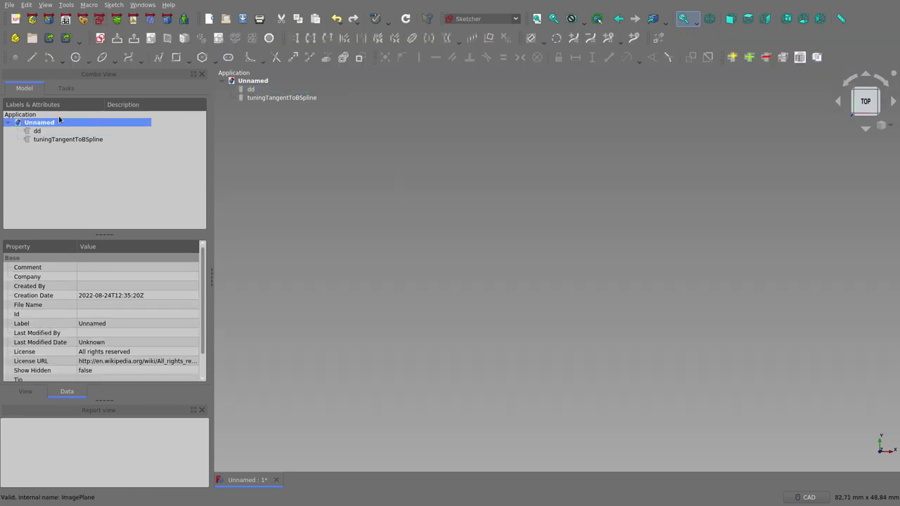
- Create a new sketch on the XY plane
left_click(100, 37)
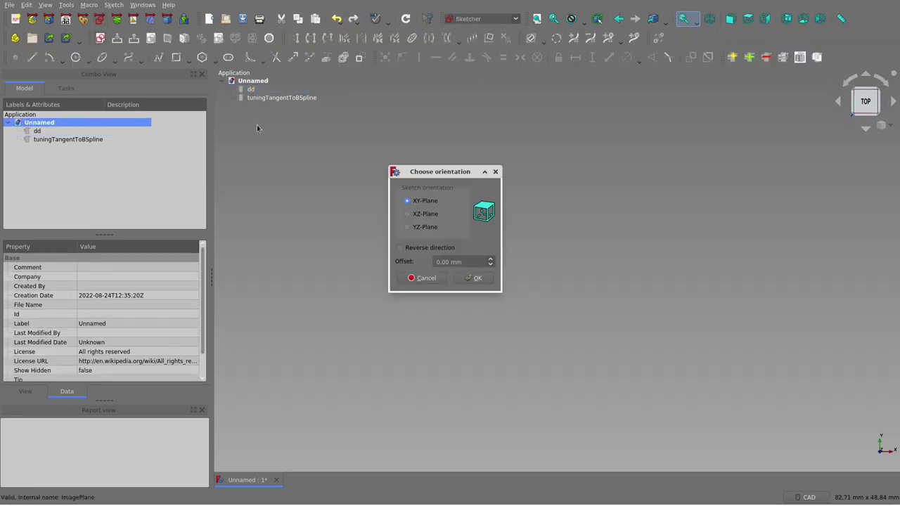
left_click(471, 278)
scroll(384, 305, "down", 2)
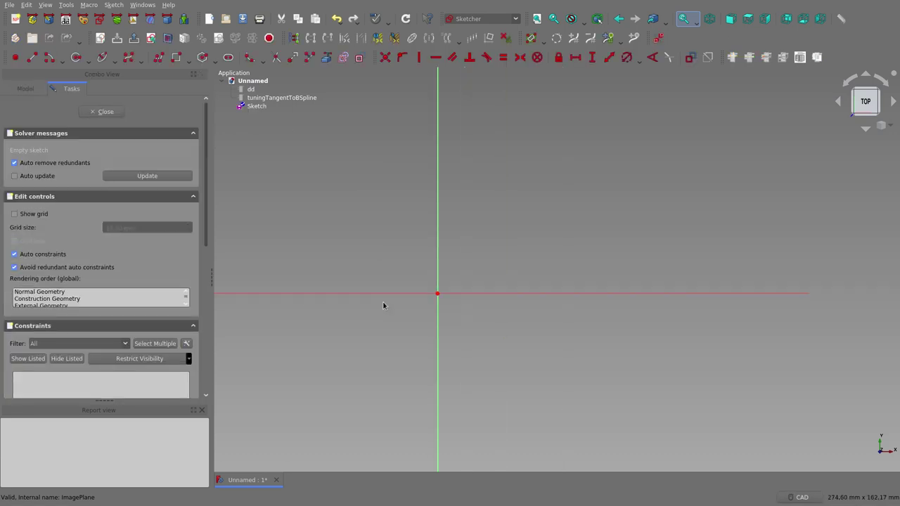
scroll(446, 258, "down", 2)
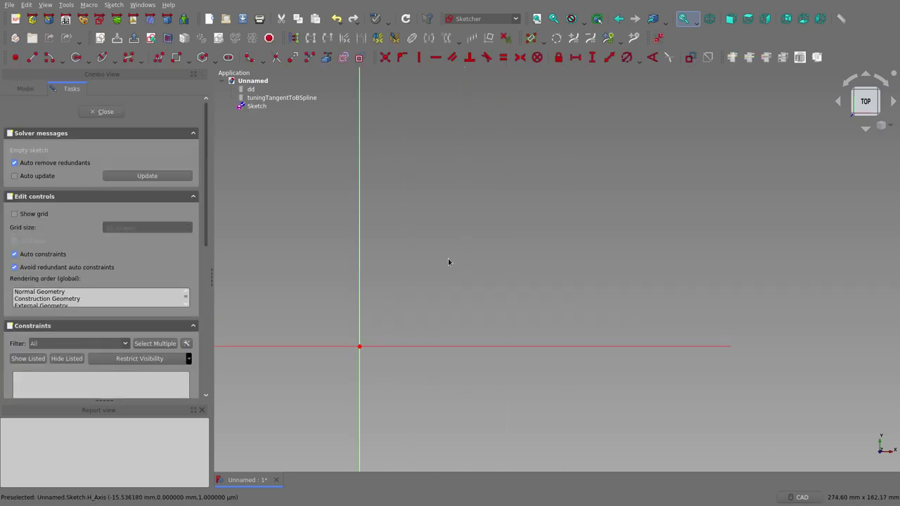
- Draw a four-control-point B-spline starting on the vertical axis
left_click(128, 57)
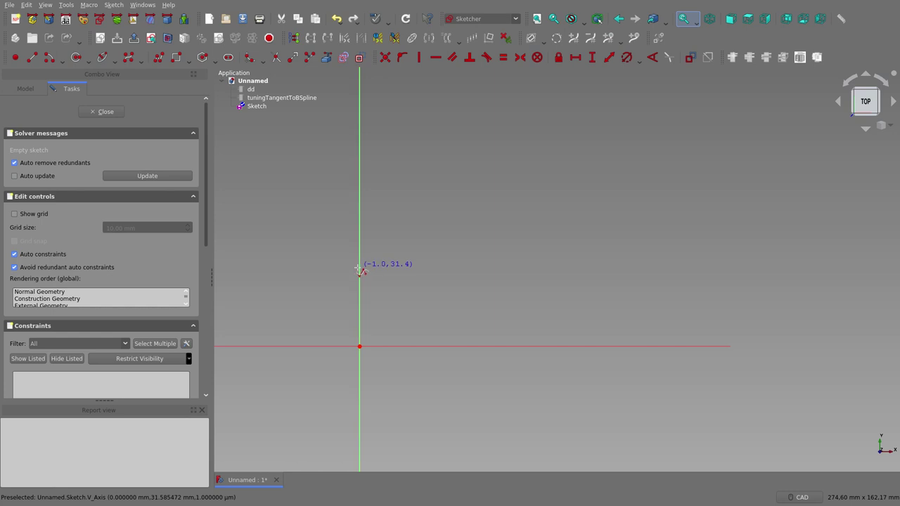
left_click(359, 267)
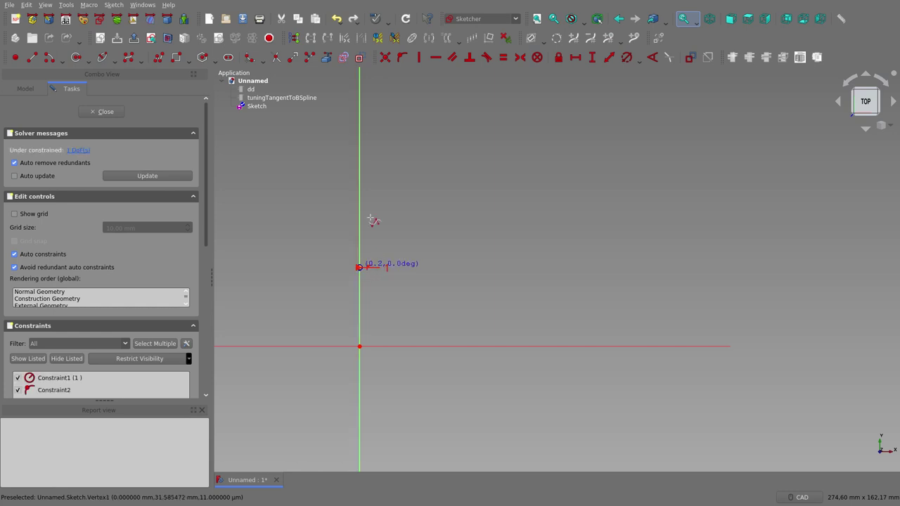
left_click(459, 116)
left_click(522, 307)
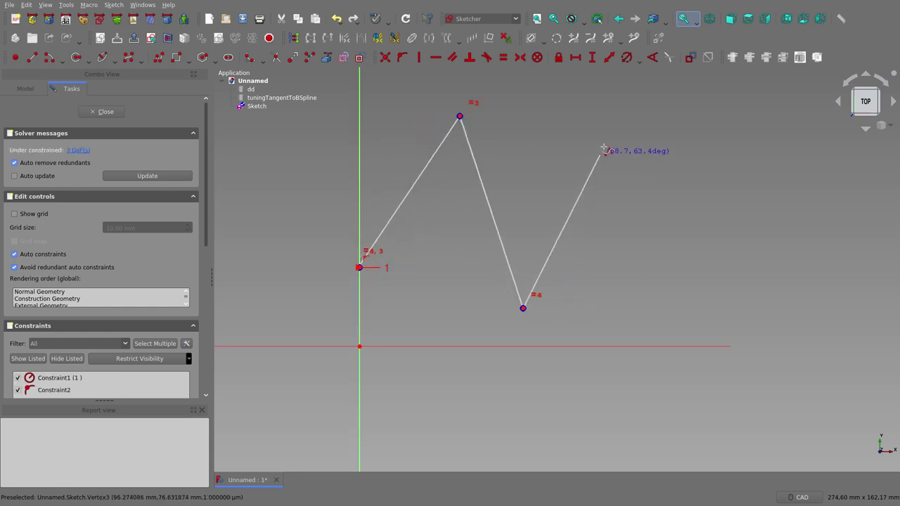
left_click(619, 139)
right_click(619, 138)
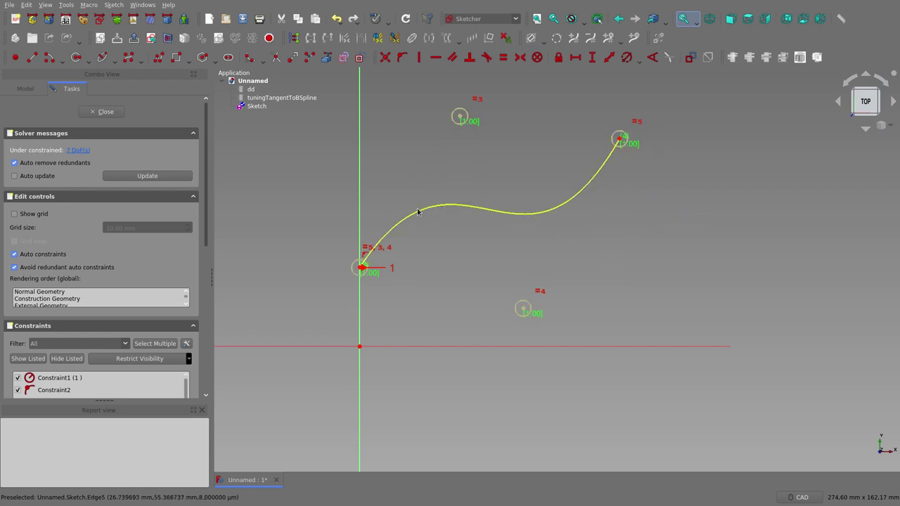
left_click(26, 90)
- Add a horizontal distance constraint from the sketch origin to the spline end
left_click(44, 132)
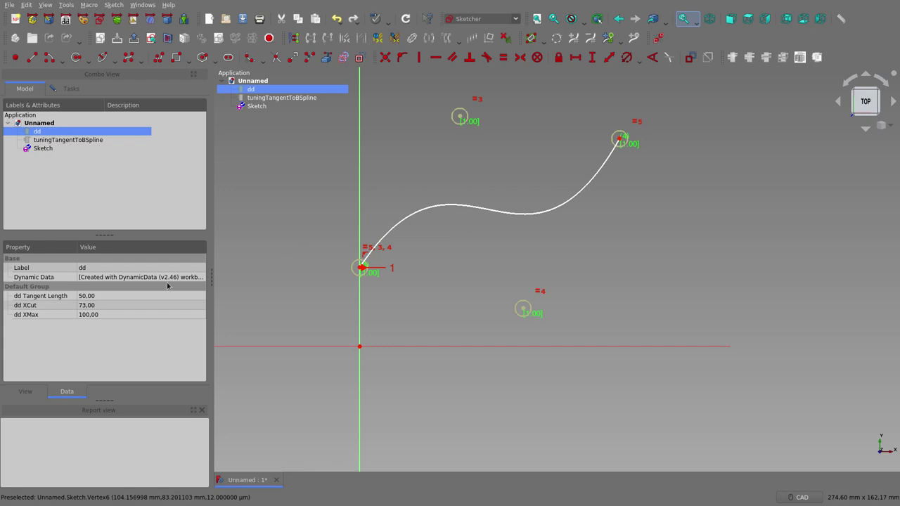
left_click(620, 139, "ctrl")
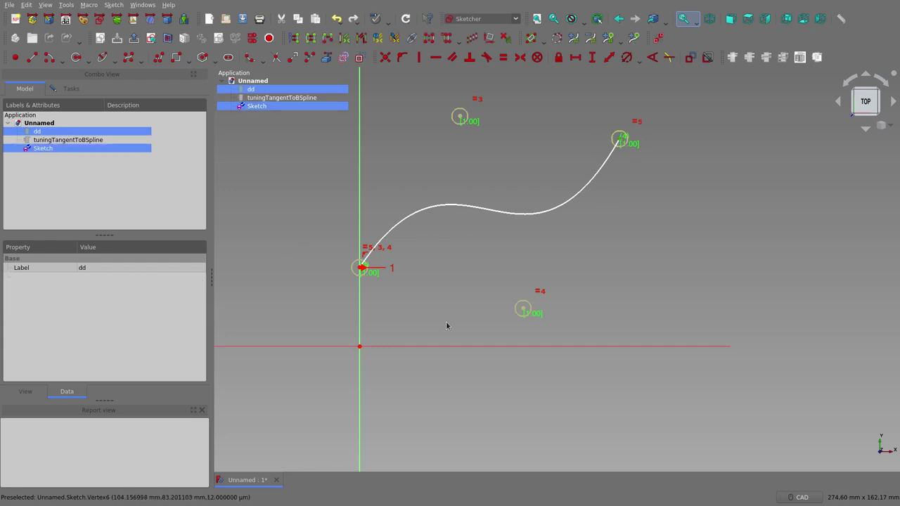
left_click(359, 347)
left_click(571, 62)
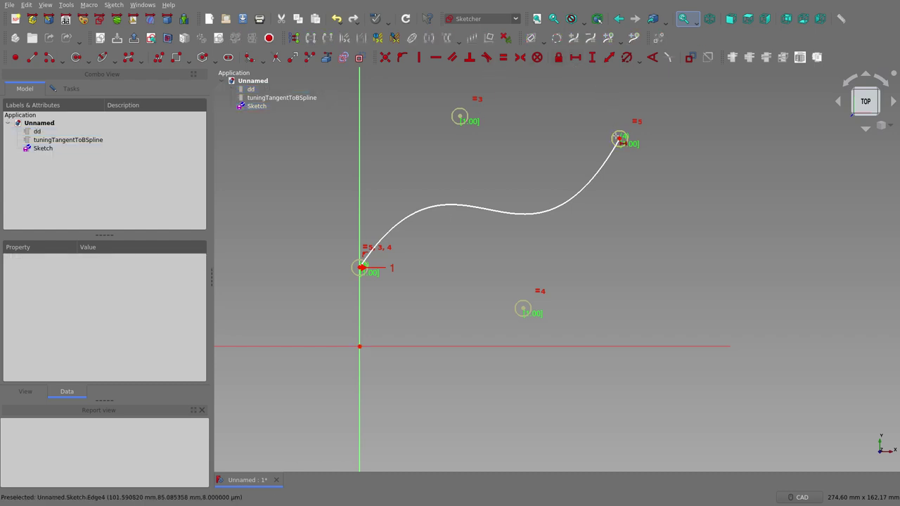
right_click(618, 139)
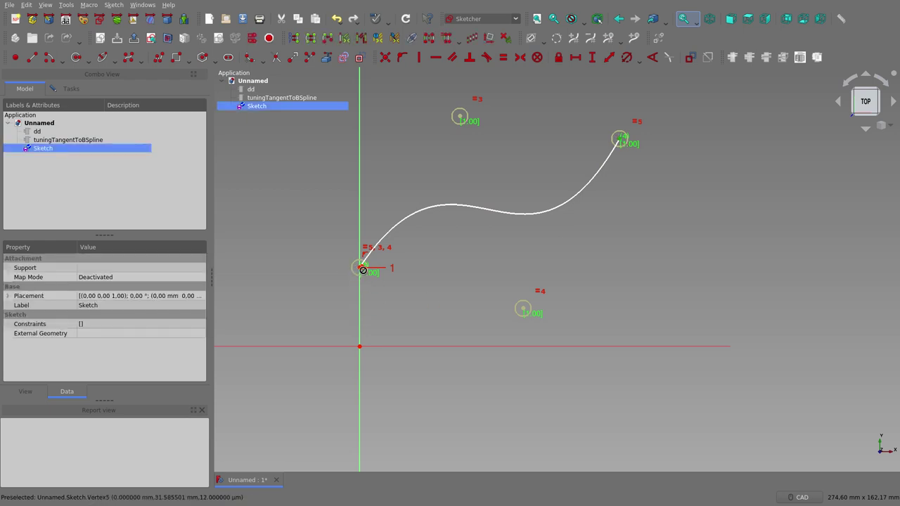
left_click(360, 267)
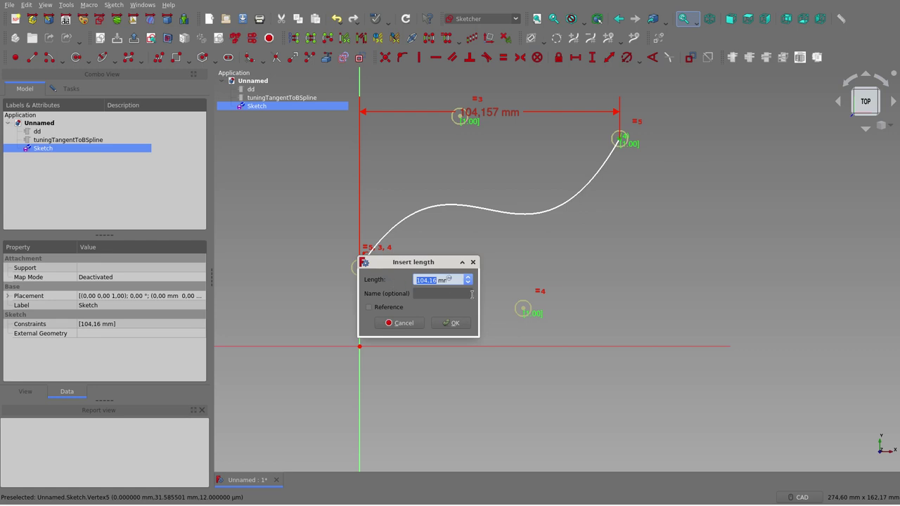
- Drive that distance with the formula dd.ddXMax (100 mm) and close the sketch
left_click(450, 279)
type("d")
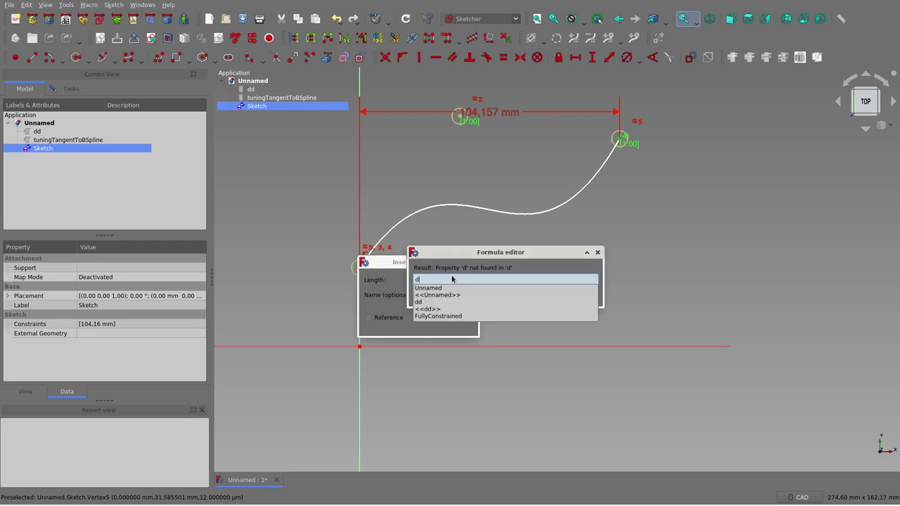
type("d.")
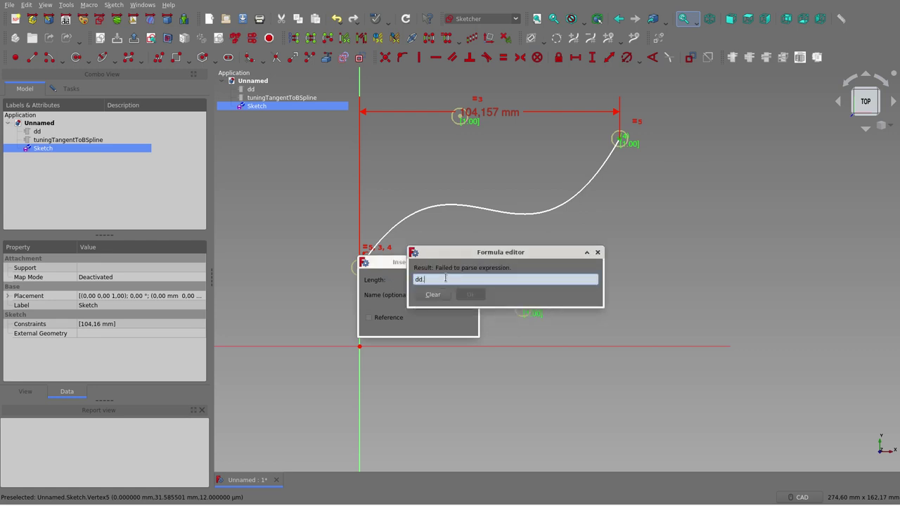
type("ma")
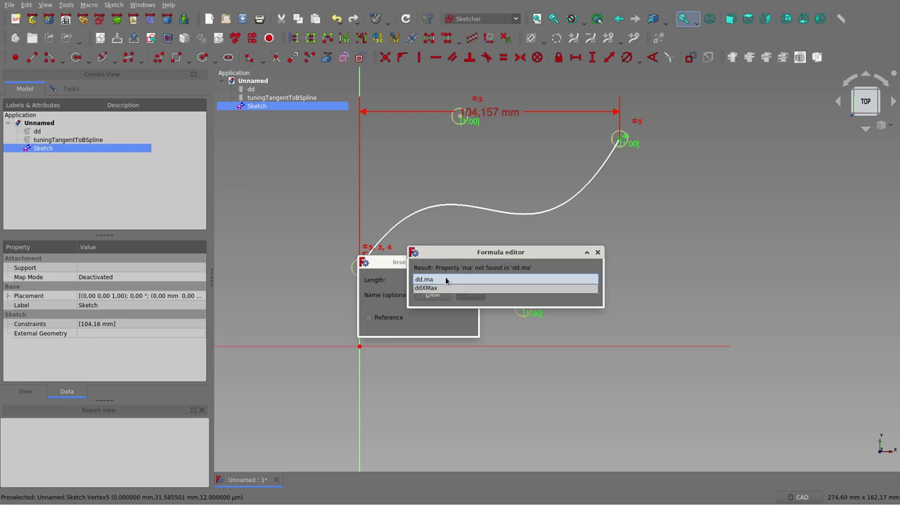
left_click(445, 288)
left_click(468, 294)
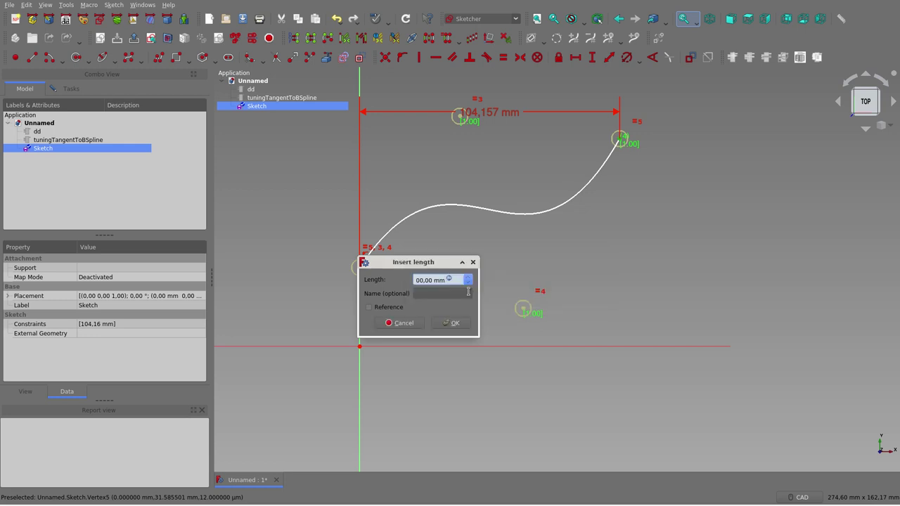
left_click(457, 322)
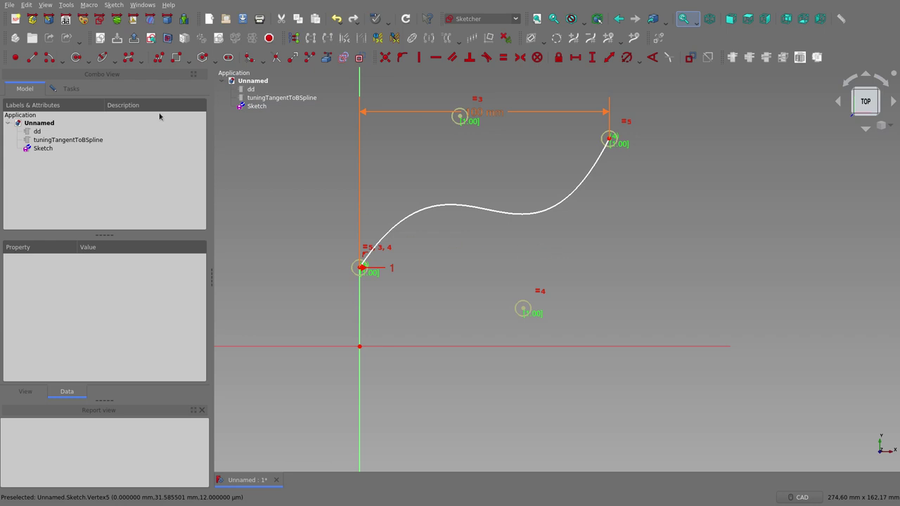
left_click(78, 89)
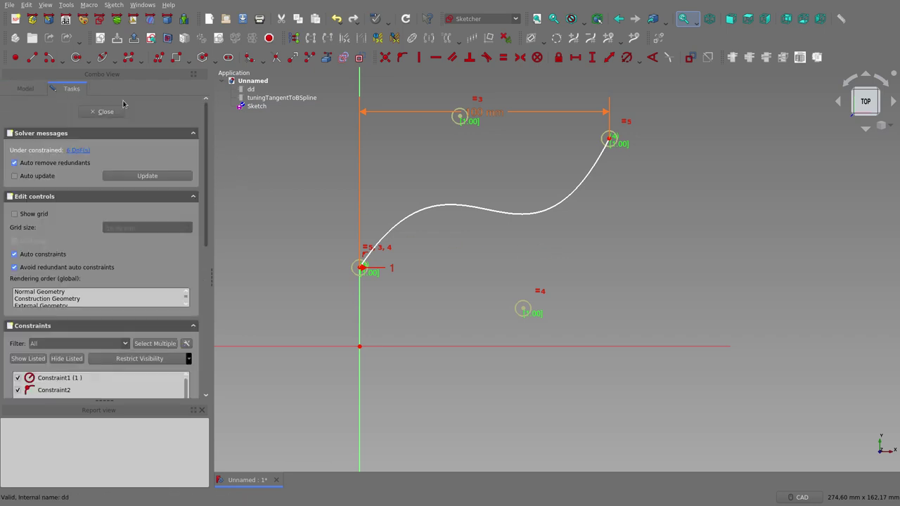
left_click(106, 111)
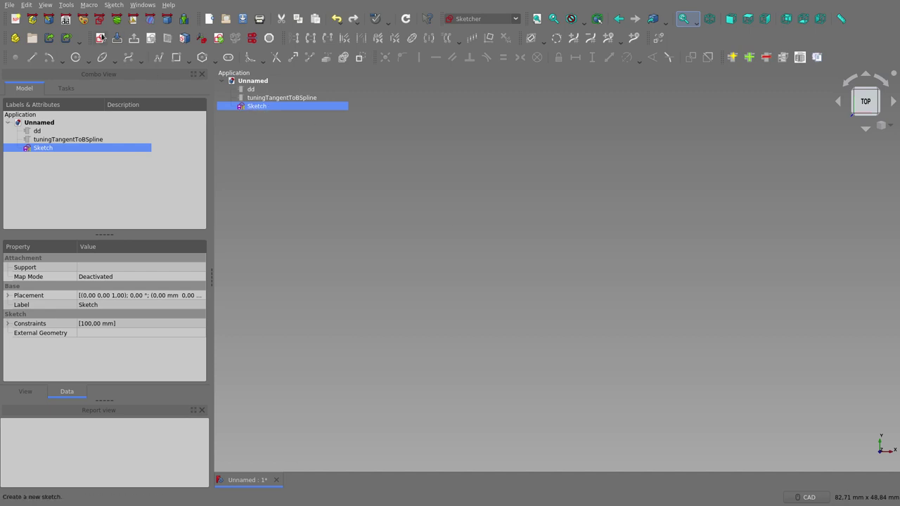
- Create a Binder shape binder from the Sketch and fit its spline curve into view
left_click(47, 22)
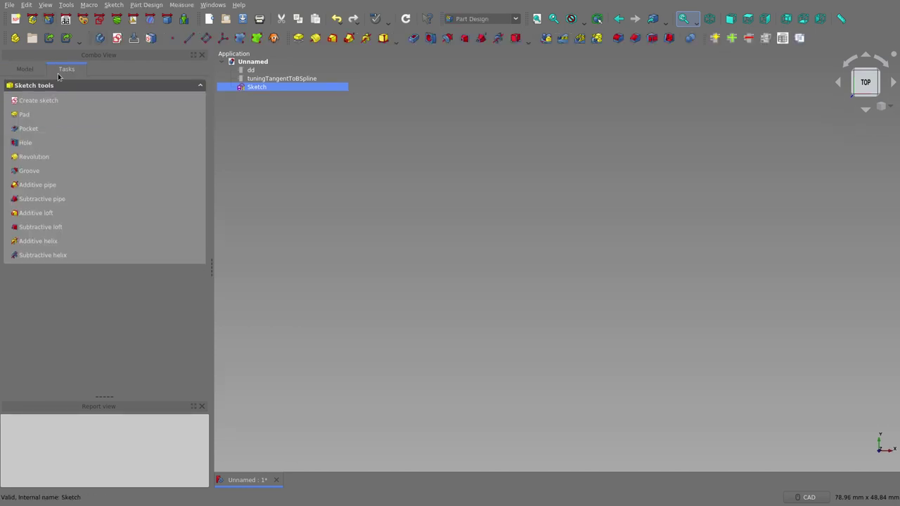
left_click(25, 69)
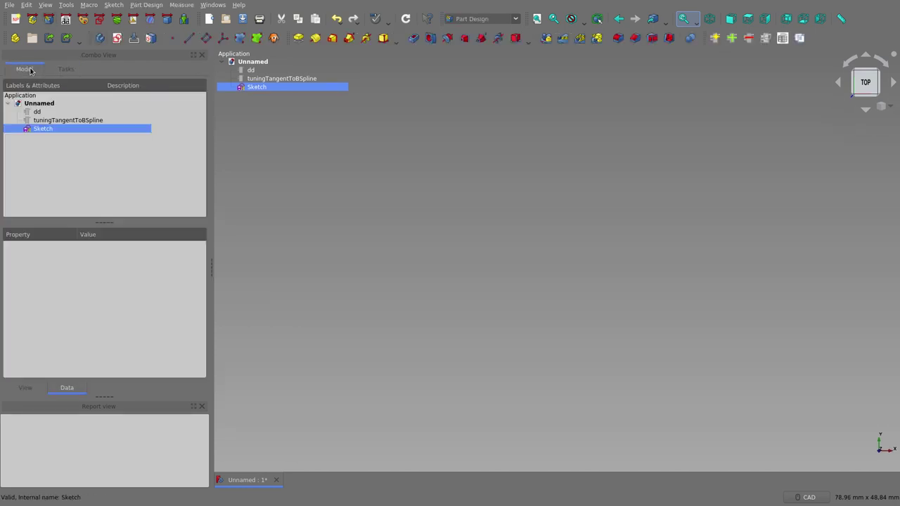
left_click(256, 38)
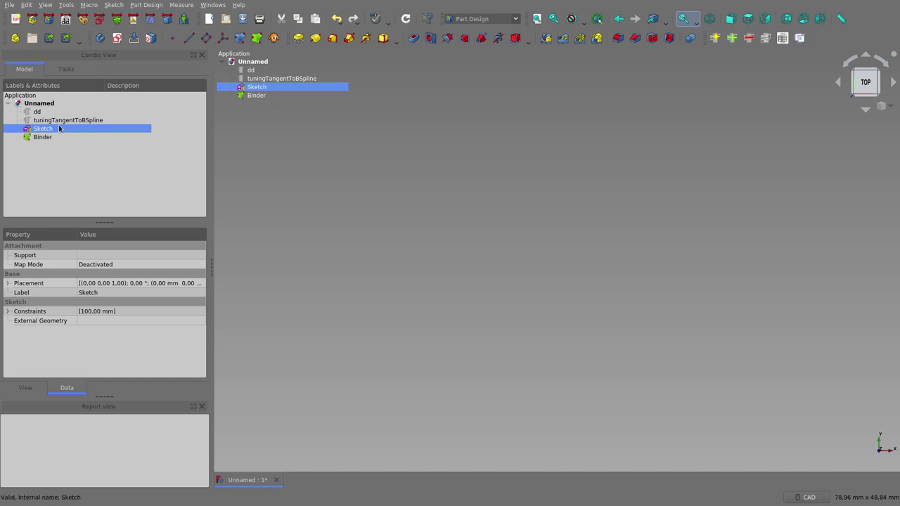
left_click(257, 97)
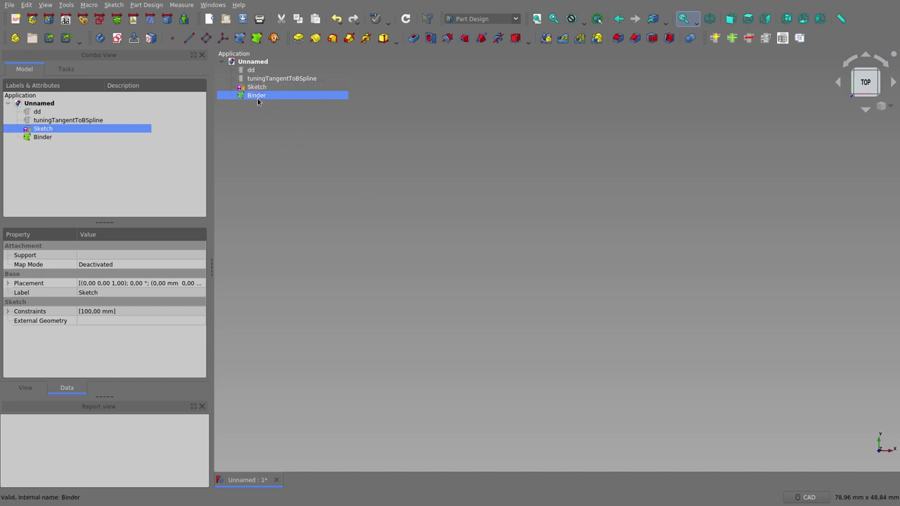
left_click(540, 19)
left_click(606, 227)
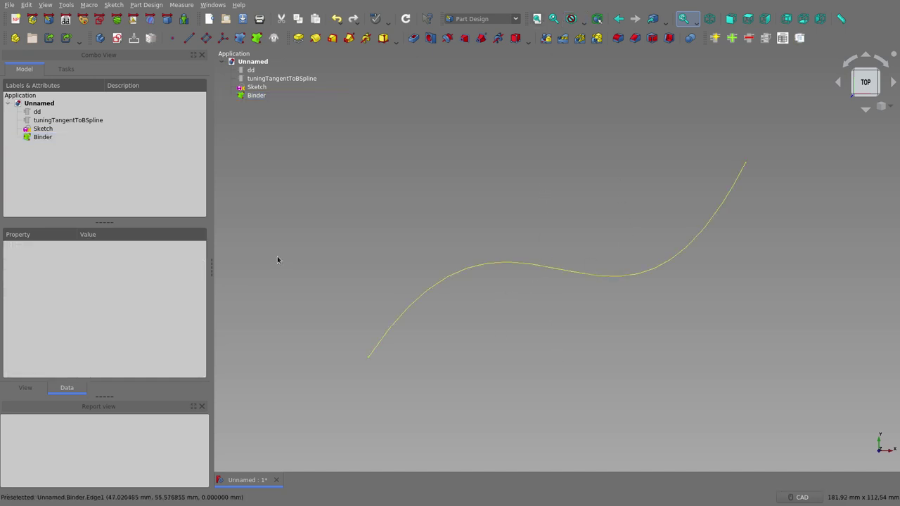
left_click(257, 95)
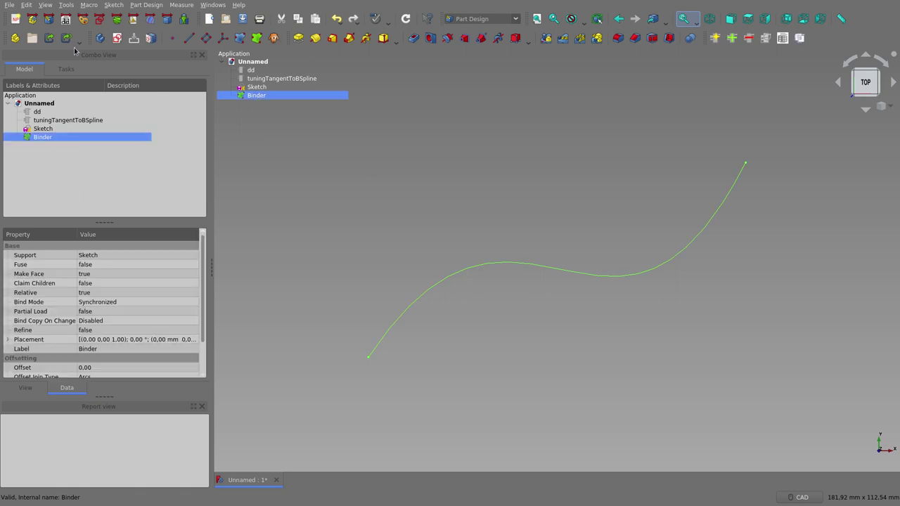
left_click(44, 6)
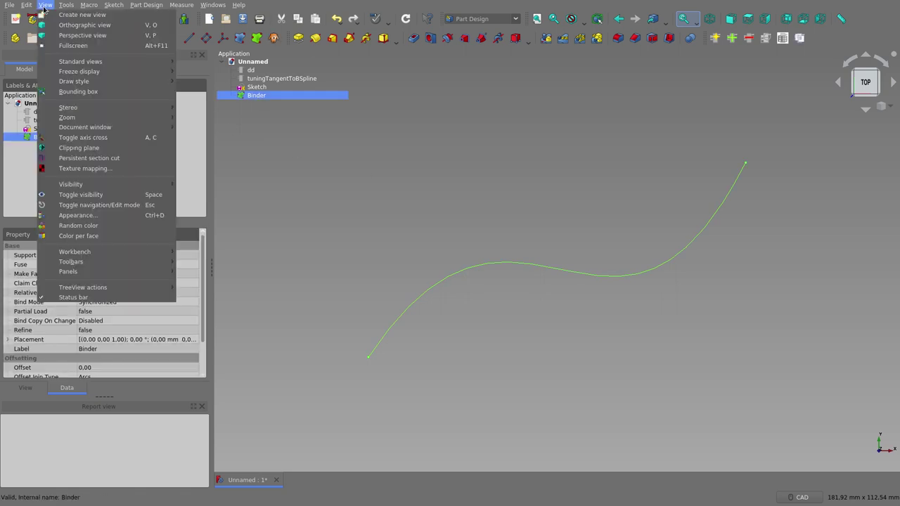
- Add a persistent X section cut at 50 mm, flipped to keep the left side, cuts only
left_click(108, 164)
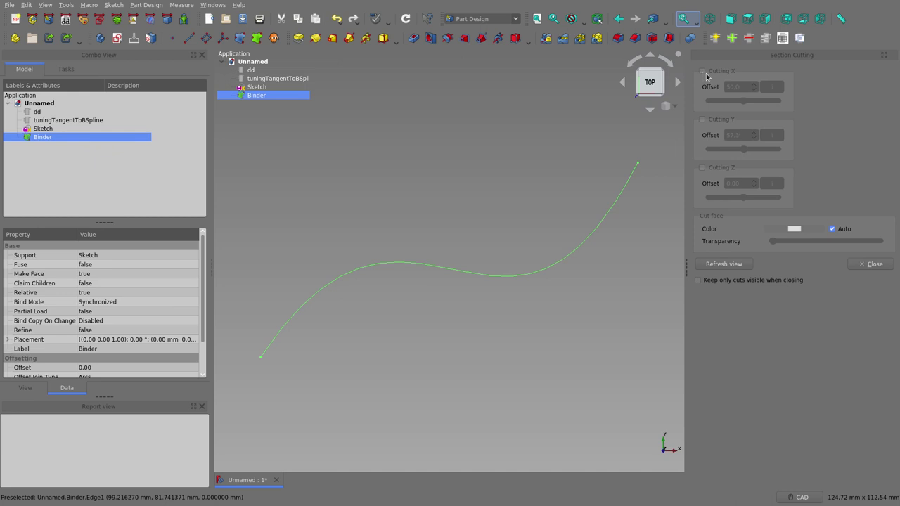
left_click(701, 71)
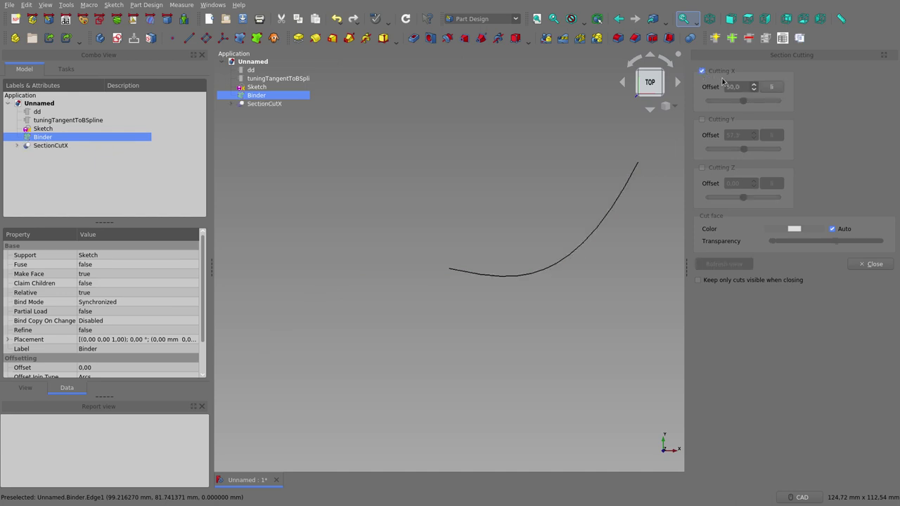
left_click(770, 87)
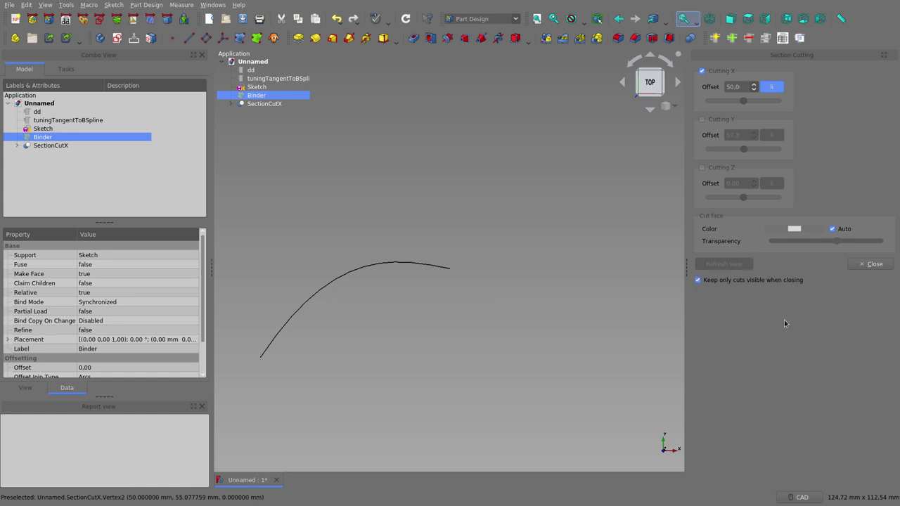
left_click(871, 265)
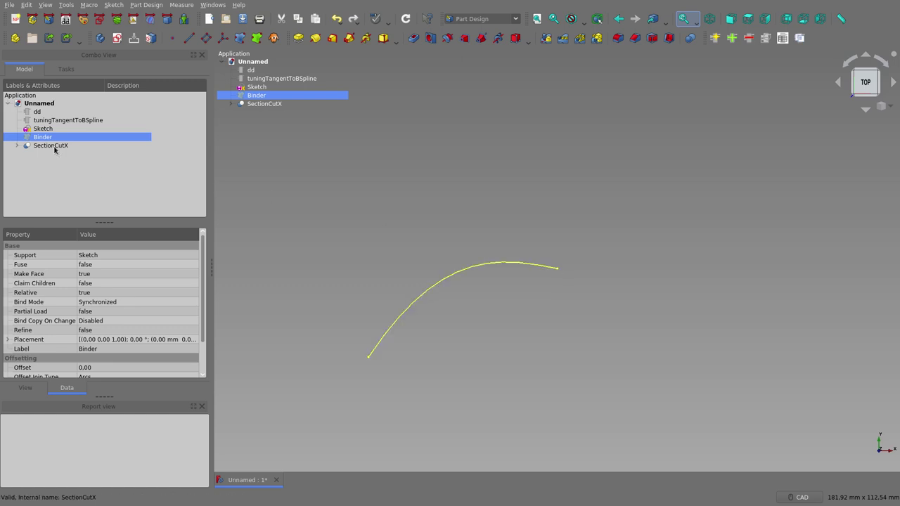
- Inspect dd's XCut value and expand SectionCutX to reach its compound and box
left_click(40, 112)
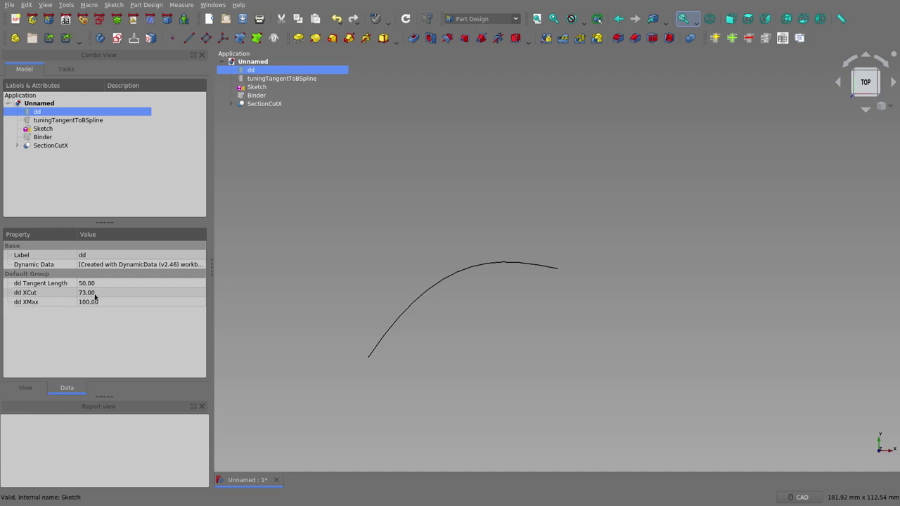
left_click(46, 147)
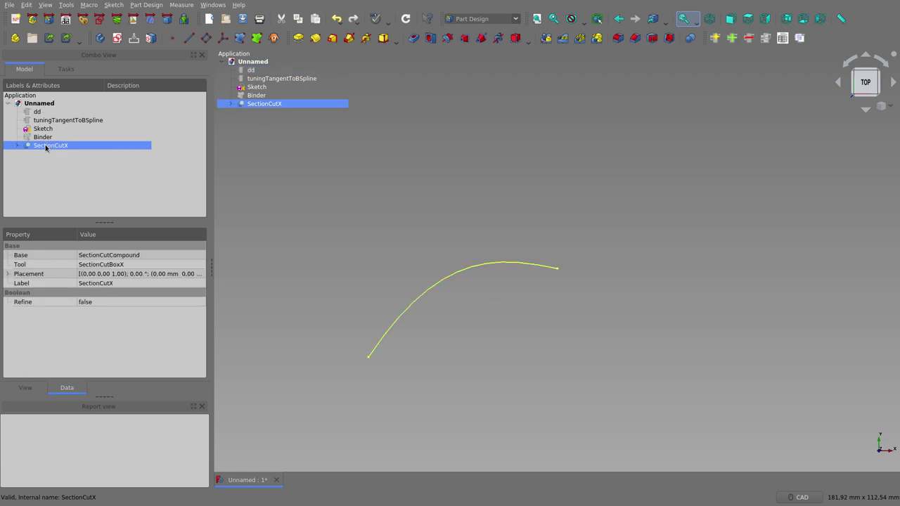
left_click(231, 103)
left_click(274, 113)
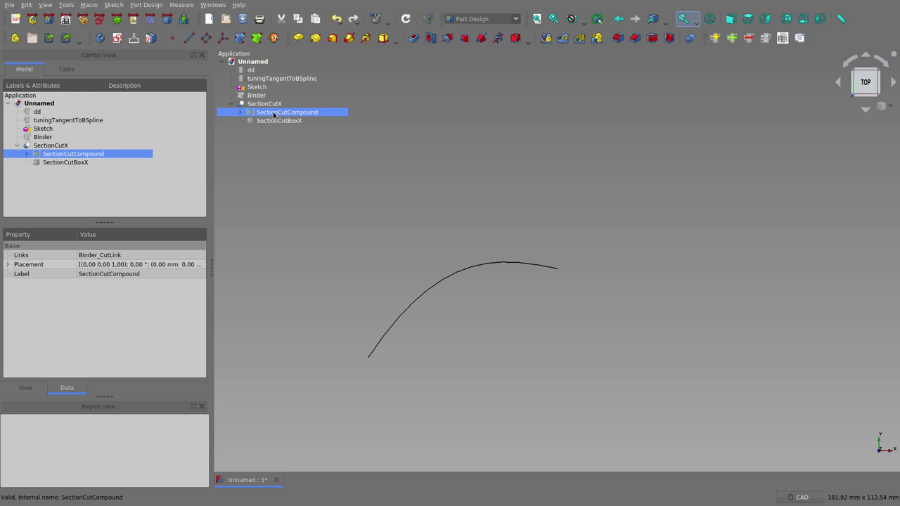
double_click(274, 114)
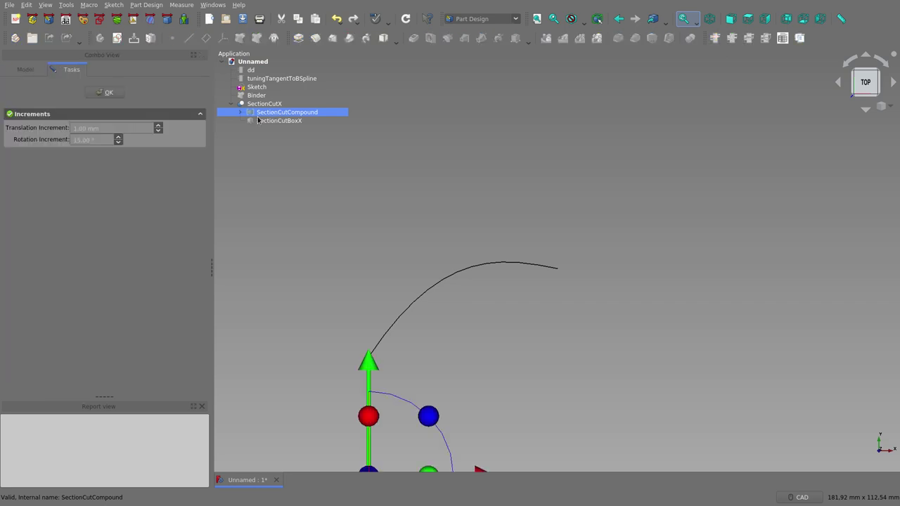
left_click(103, 94)
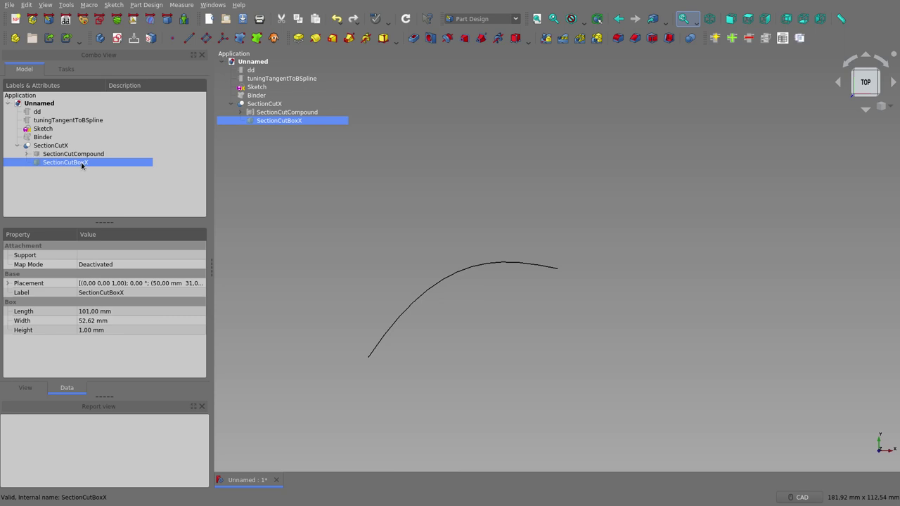
- Set SectionCutBoxX's X position to the formula dd.ddXCut, moving it to 73 mm
double_click(81, 163)
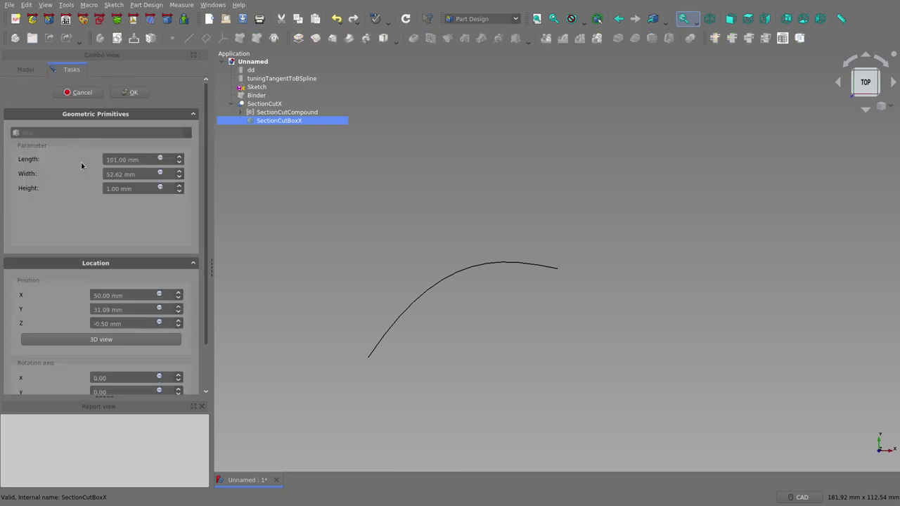
left_click(159, 295)
type("d")
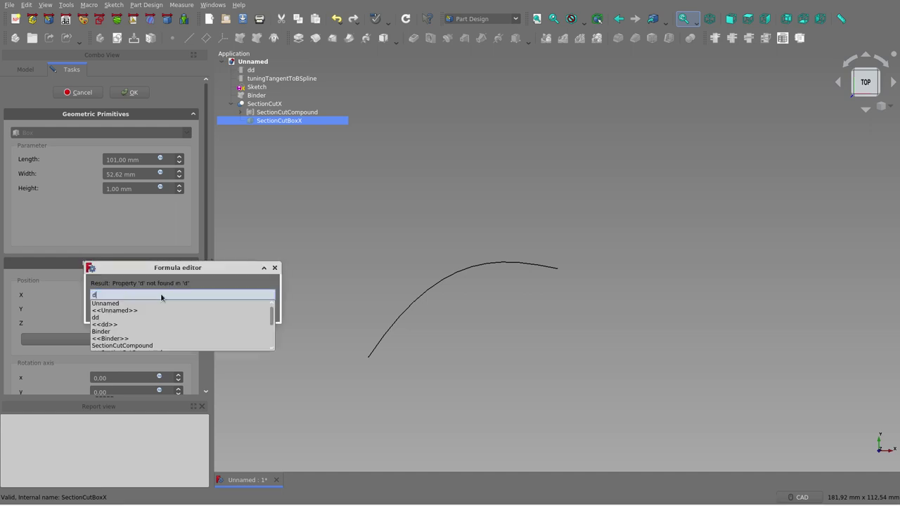
type("d.c")
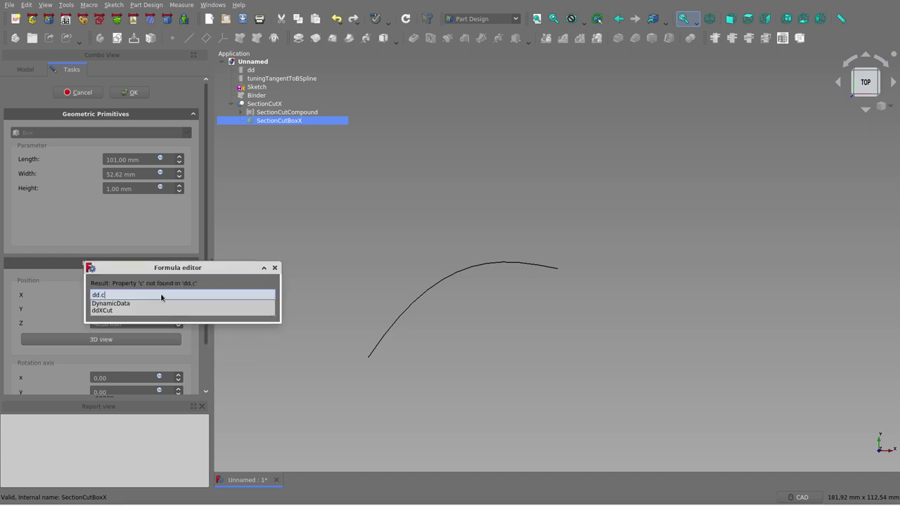
type("u")
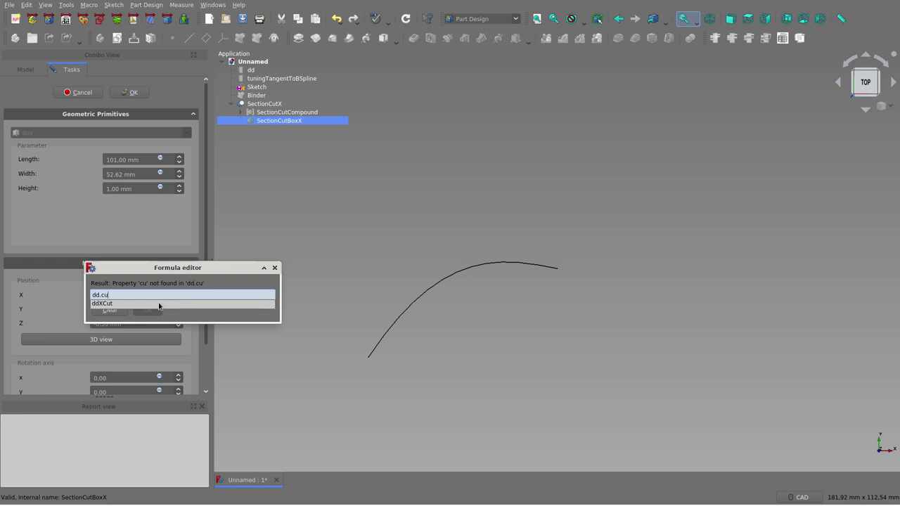
left_click(159, 304)
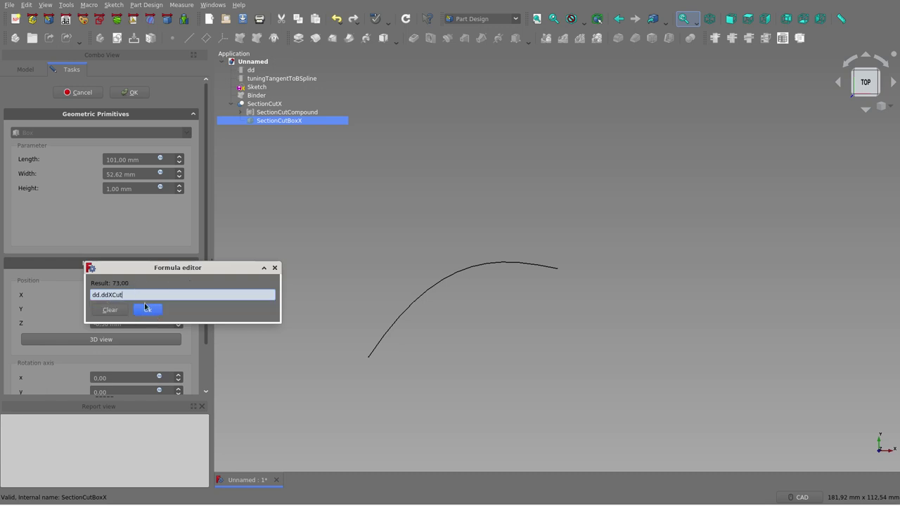
left_click(153, 310)
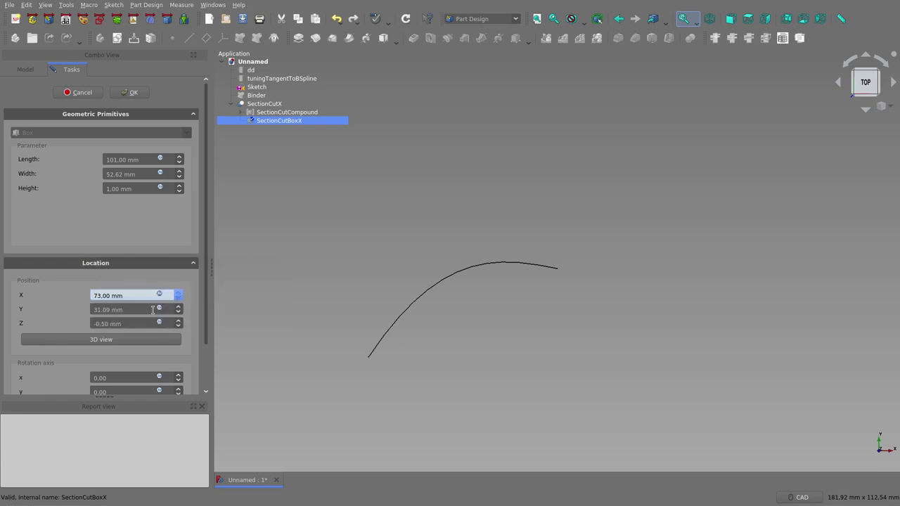
left_click(145, 96)
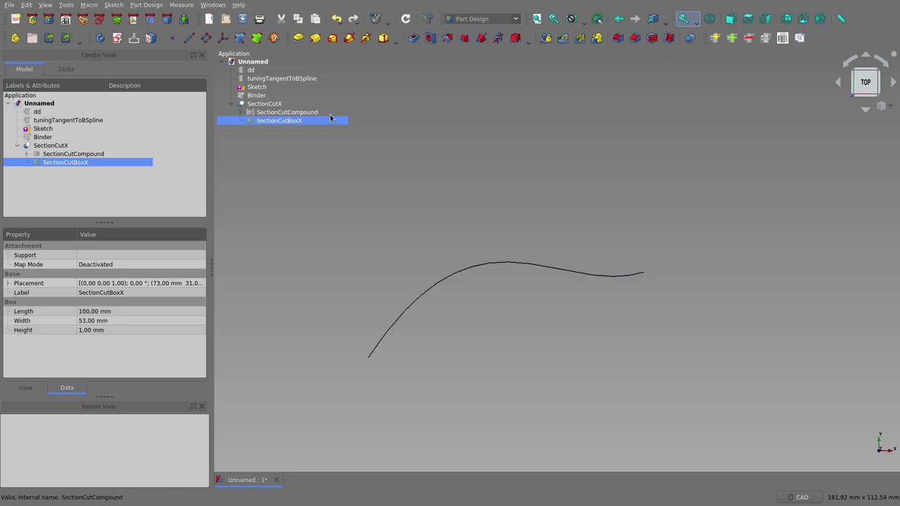
- Create Sketch001 attached to the original Sketch via ObjectXY
left_click(43, 128)
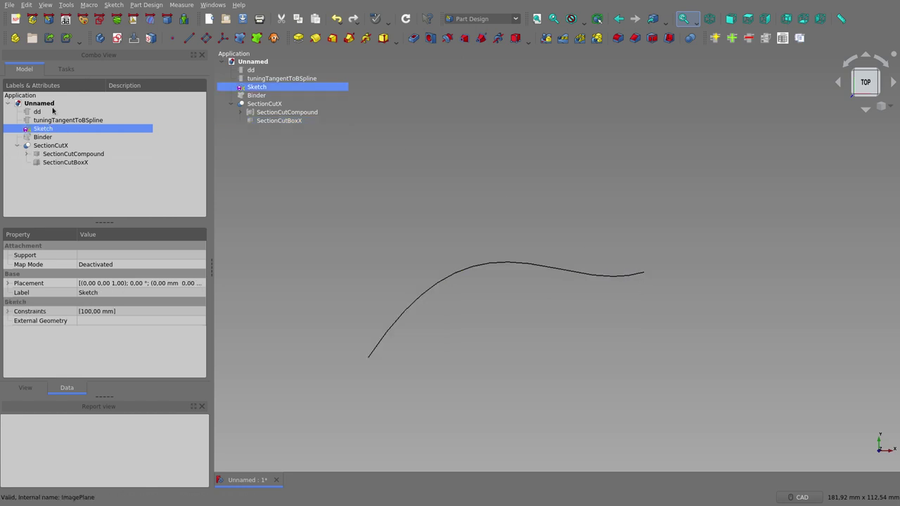
left_click(100, 20)
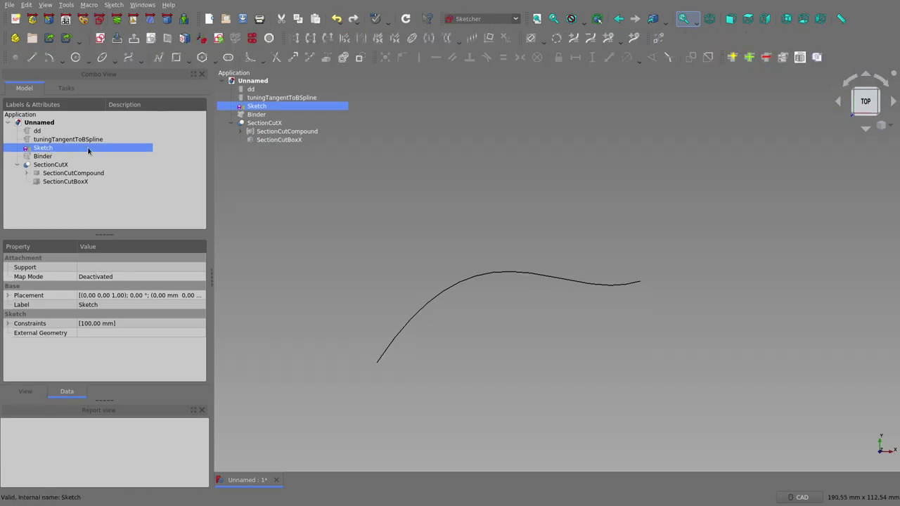
left_click(100, 38)
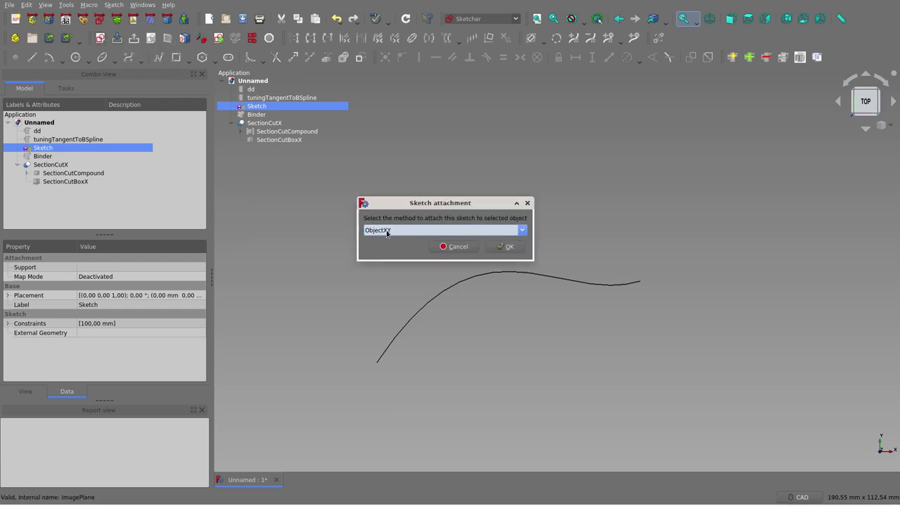
left_click(519, 253)
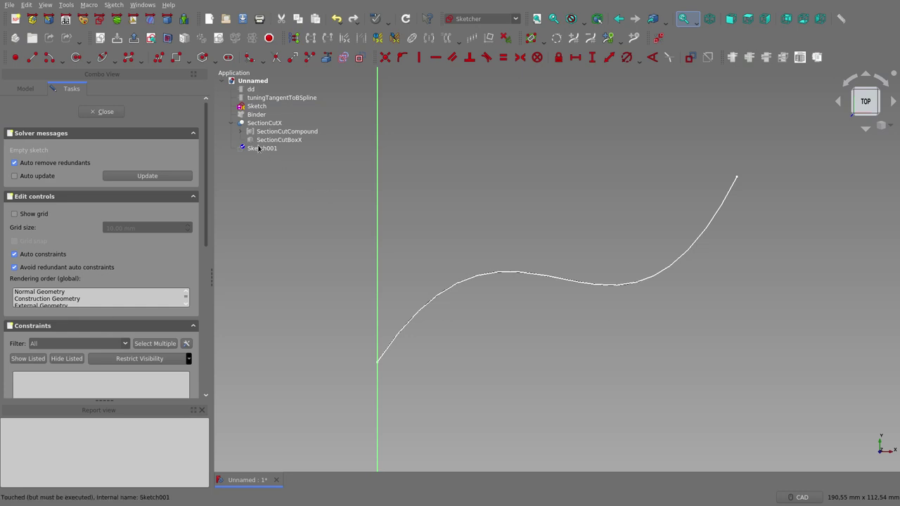
- Link the original B-spline curve into Sketch001 as external geometry
left_click(256, 106)
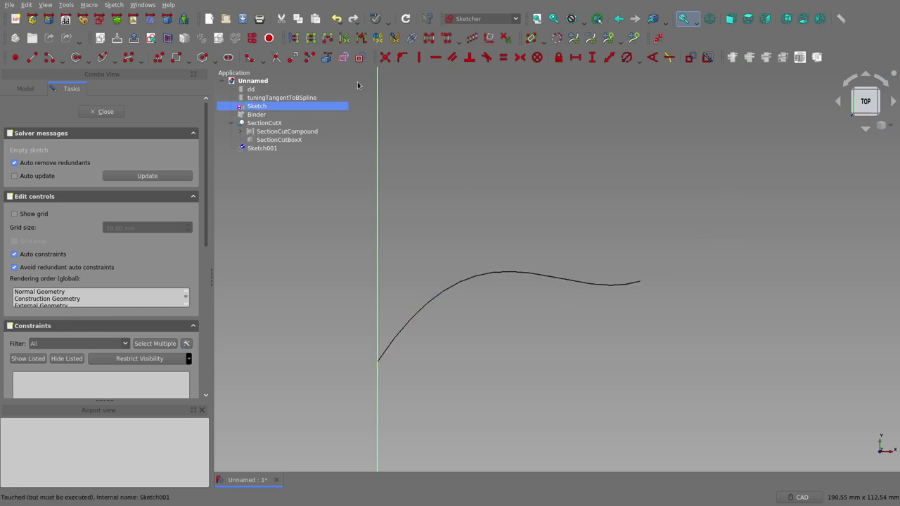
left_click(327, 57)
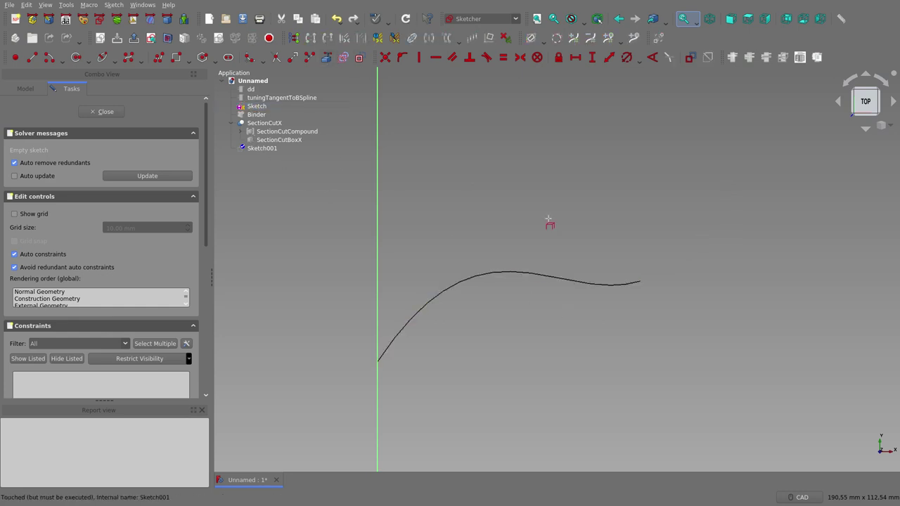
left_click(566, 280)
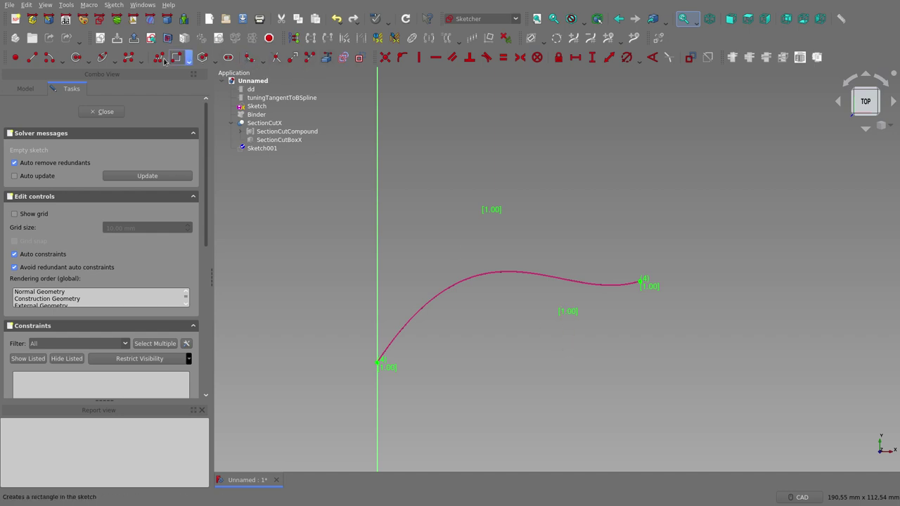
- Draw a construction line tangent to the B-spline at the curve's end point
left_click(33, 57)
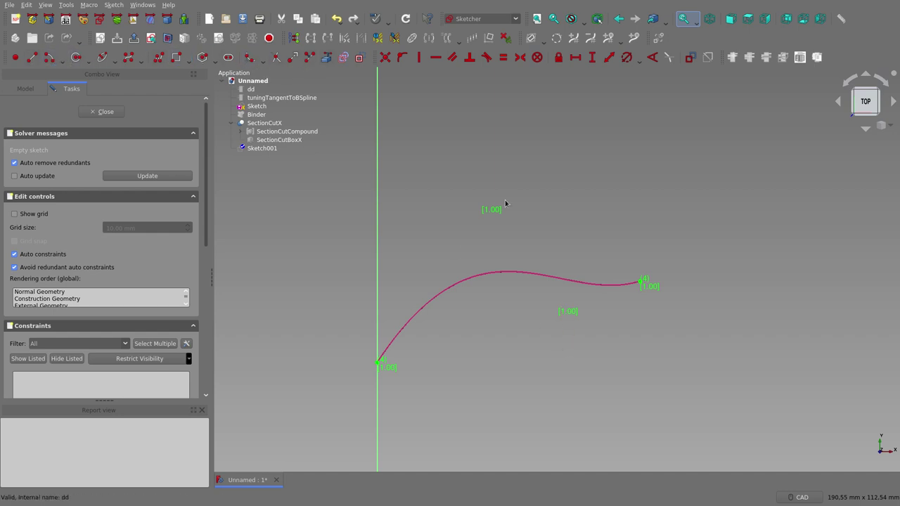
left_click(663, 305)
left_click(761, 245)
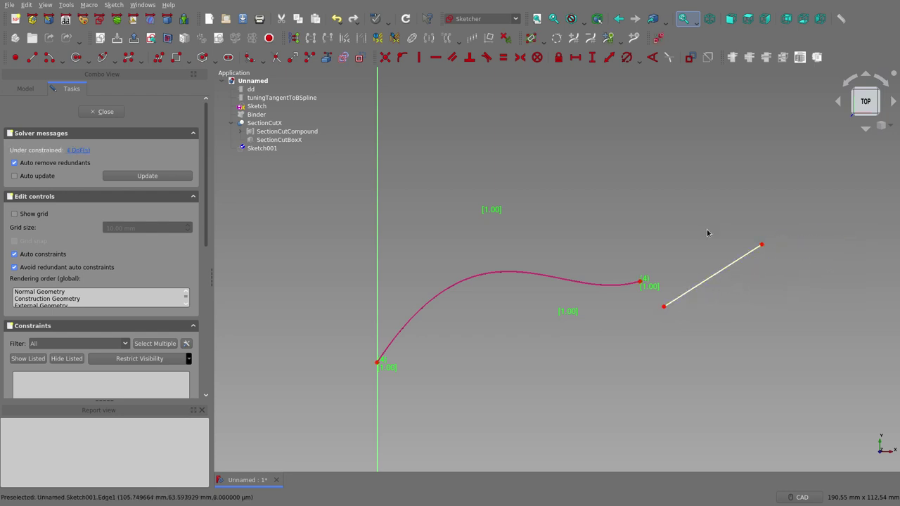
left_click(729, 267)
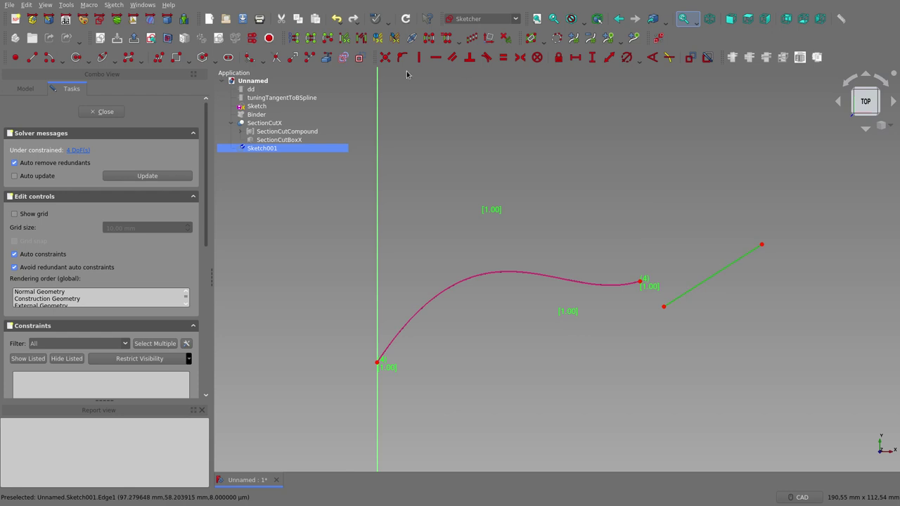
left_click(359, 57)
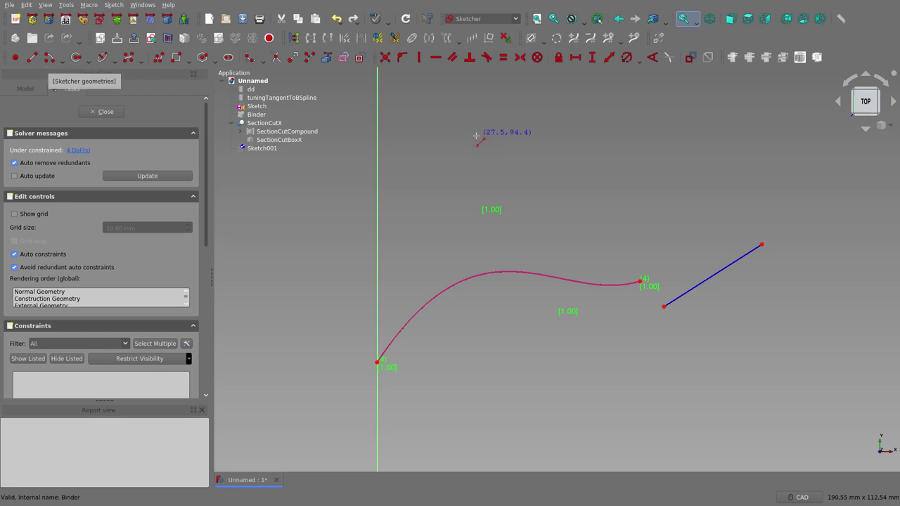
left_click(664, 308)
left_click(640, 283)
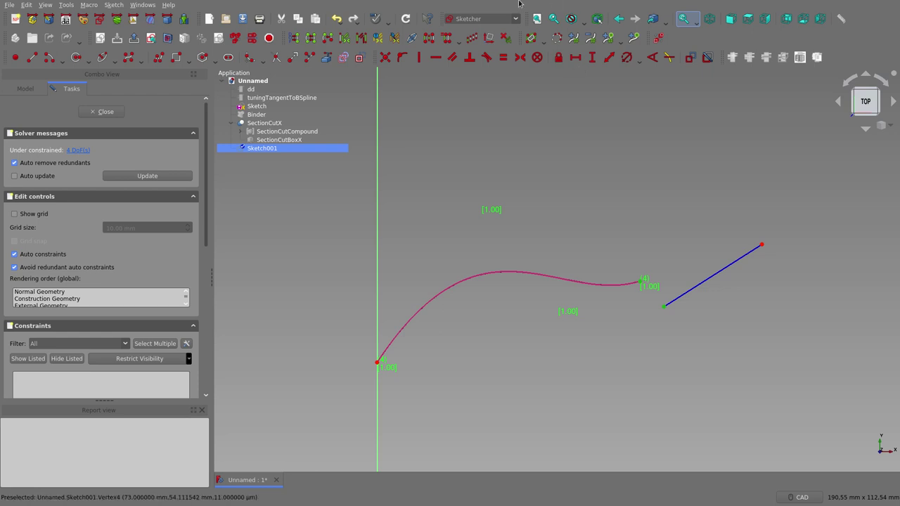
left_click(486, 57)
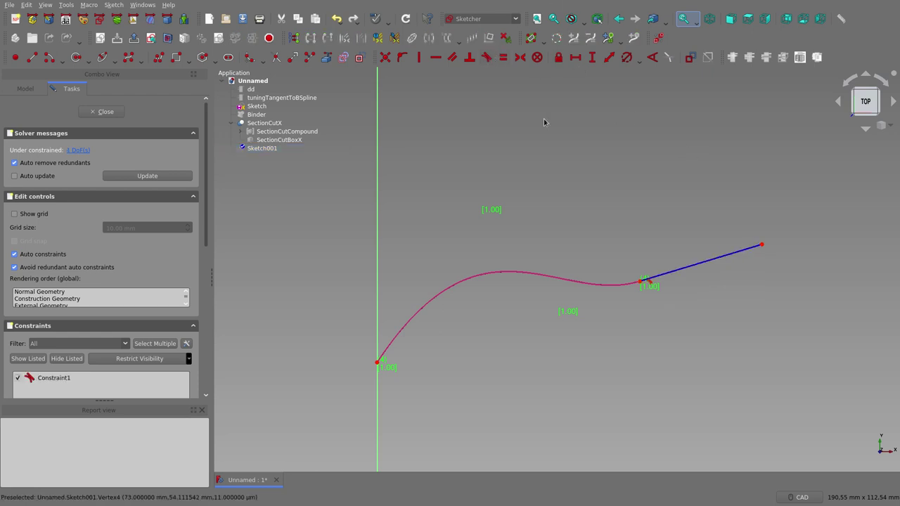
- Draw a second line from the construction line's far end and constrain it onto that line
left_click(32, 57)
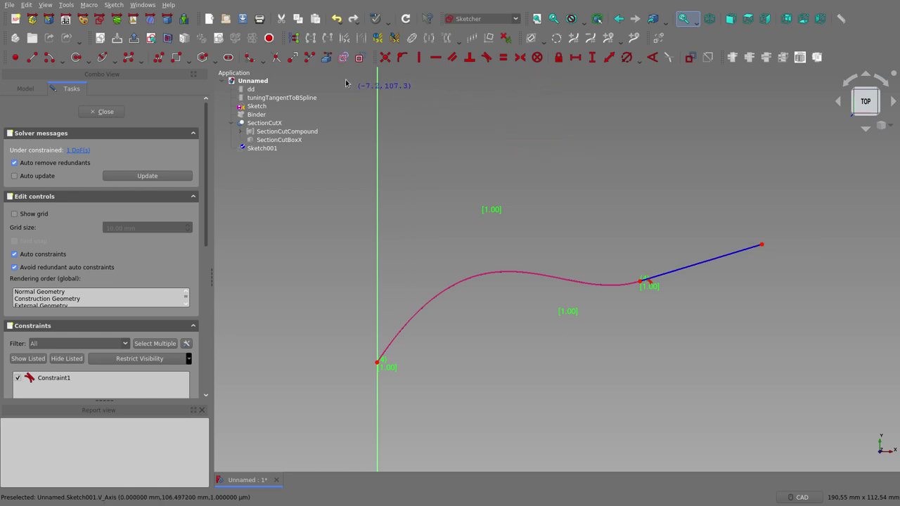
left_click(762, 244)
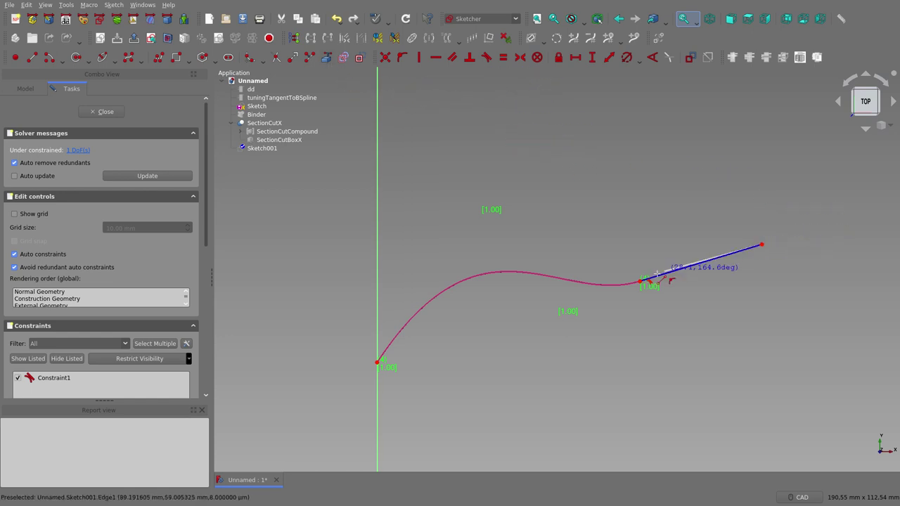
left_click(549, 306)
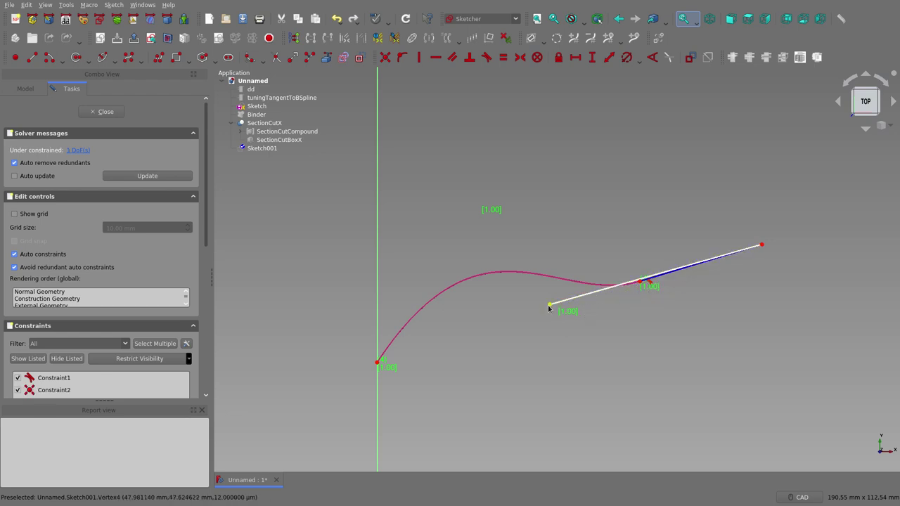
left_click(632, 294)
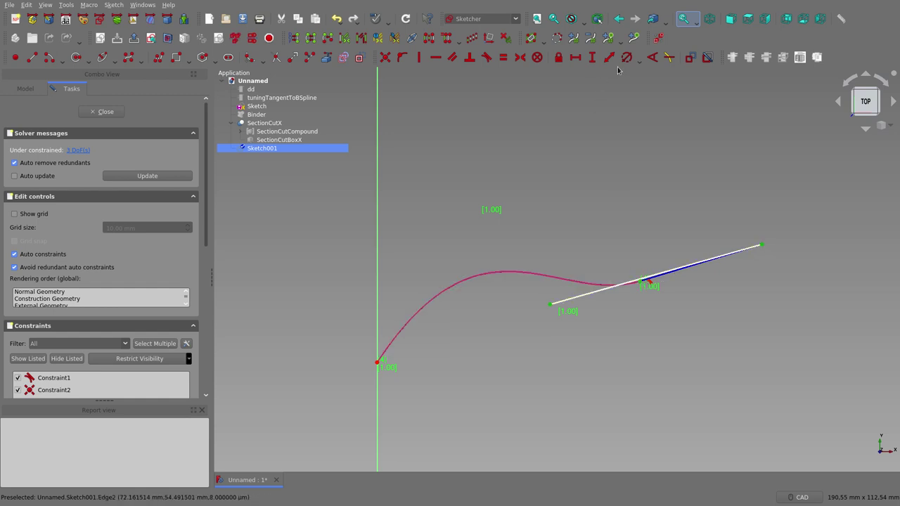
left_click(521, 59)
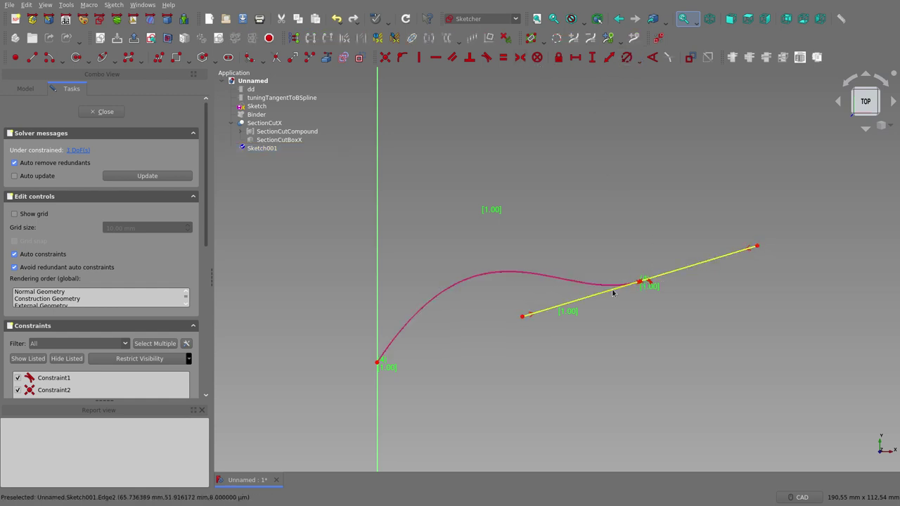
left_click(675, 271)
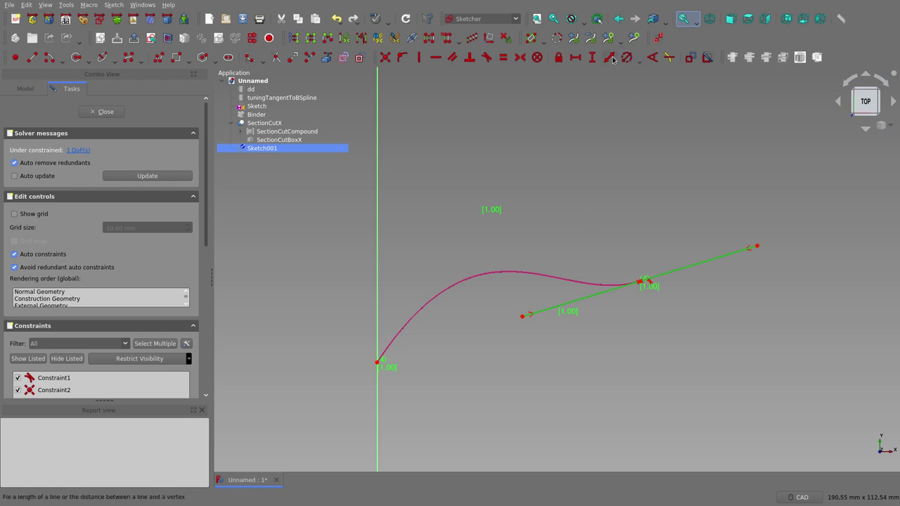
- Constrain the tangent line's length to dd.ddTangentLength, making it 50 mm instead of 68.0964
key("k")
key("d")
left_click(702, 69)
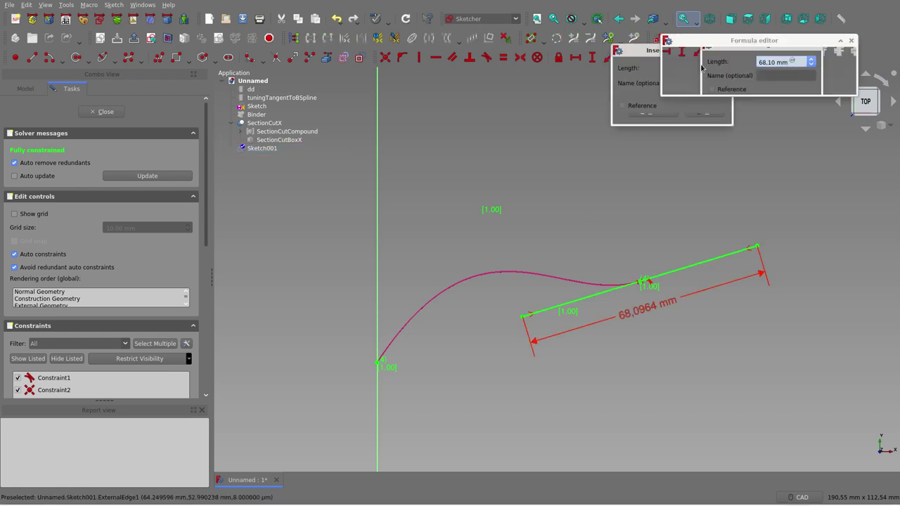
type("dd")
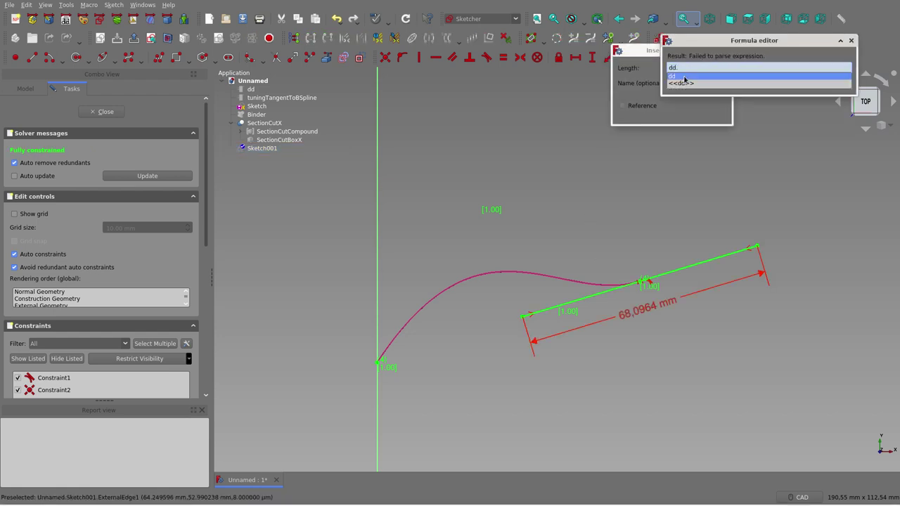
type(".")
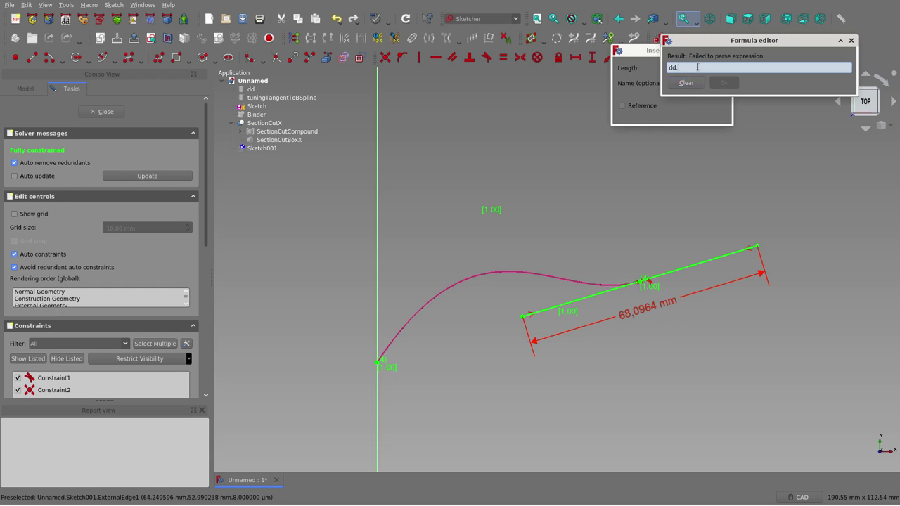
type("le")
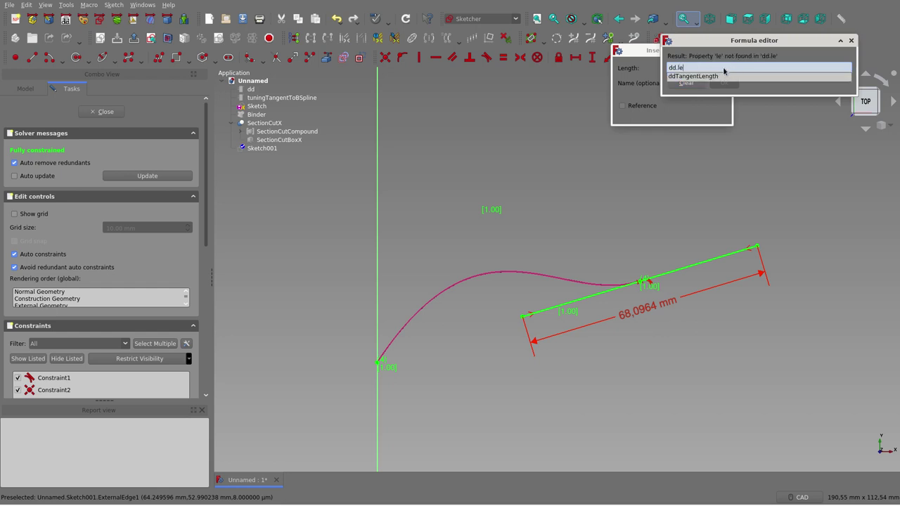
left_click(724, 76)
left_click(724, 83)
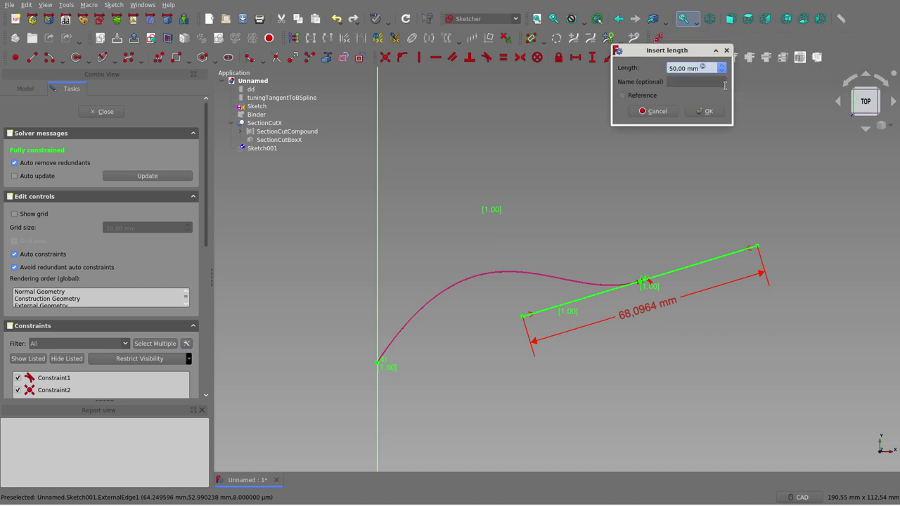
left_click(715, 111)
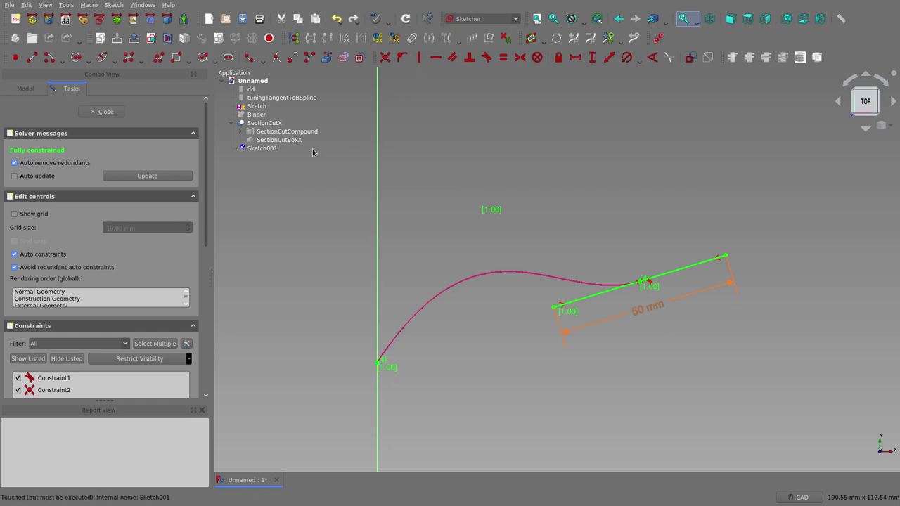
left_click(258, 108)
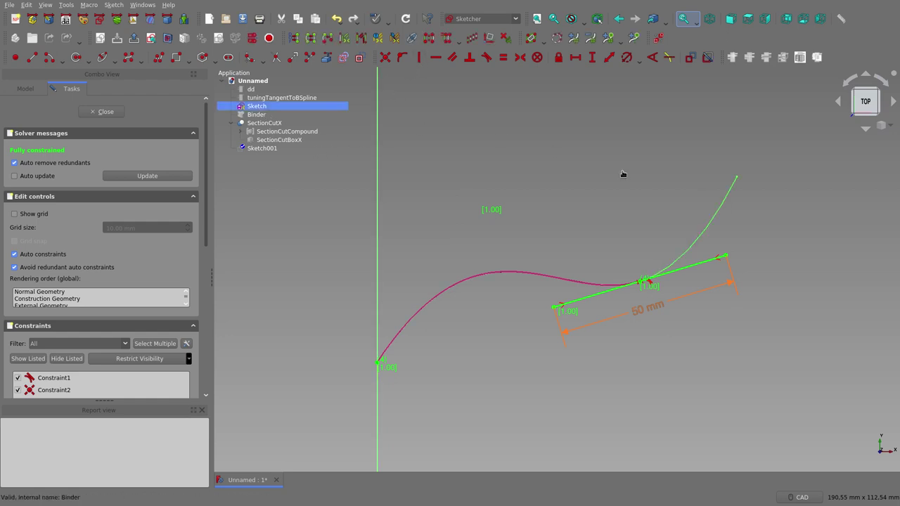
- Carbon-copy the original Sketch's B-spline curve into Sketch001, then close the sketch
left_click(687, 196)
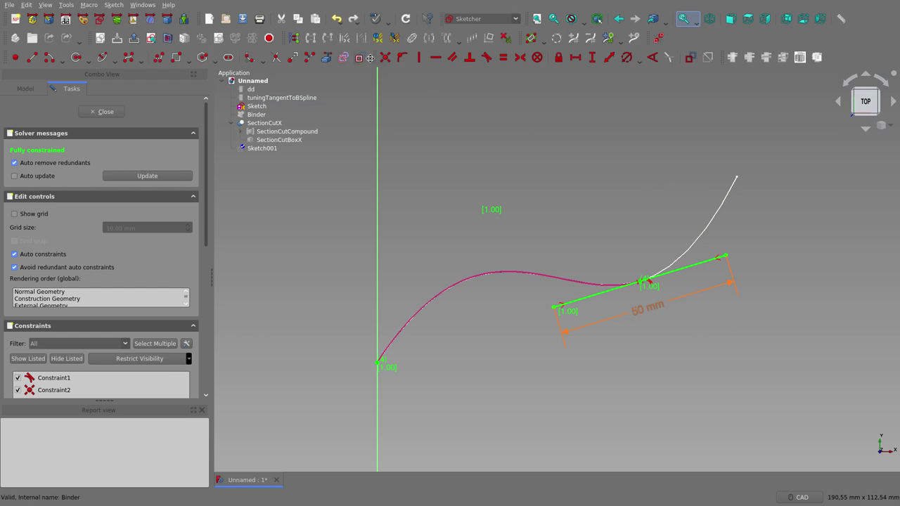
left_click(342, 59)
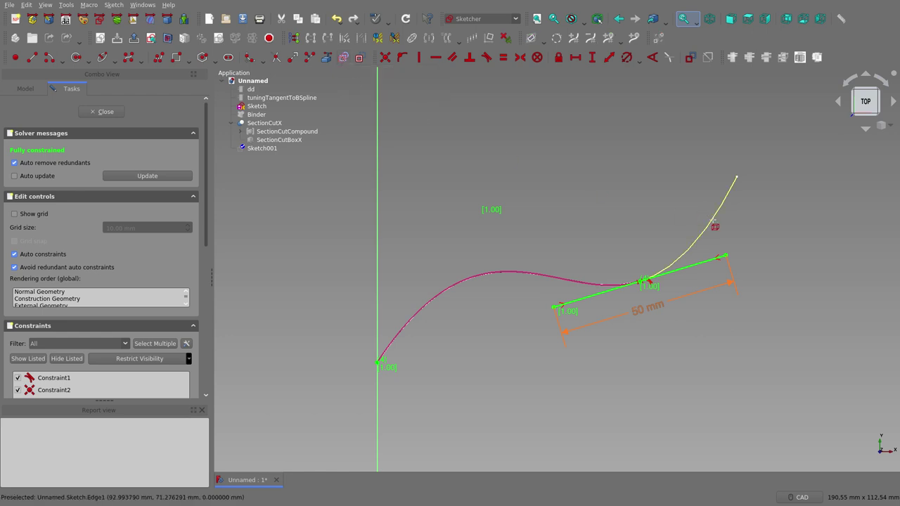
left_click(709, 222)
right_click(606, 182)
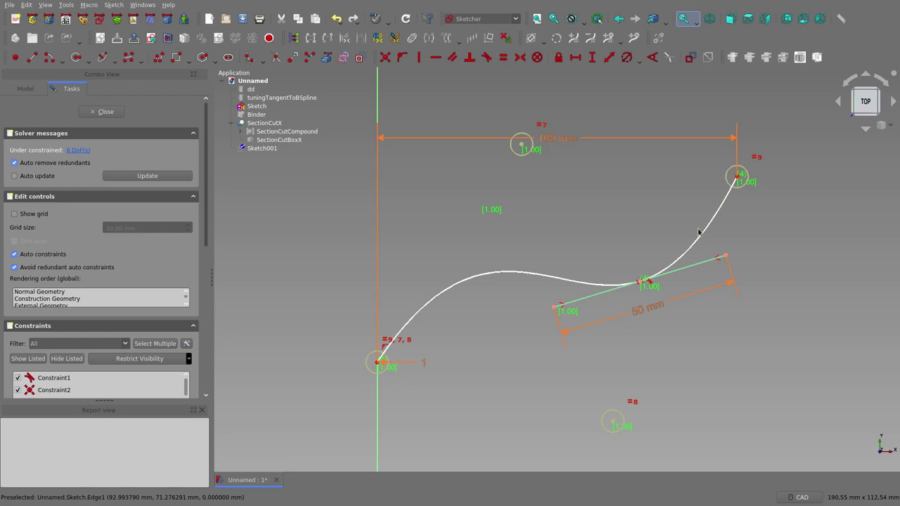
left_click(105, 111)
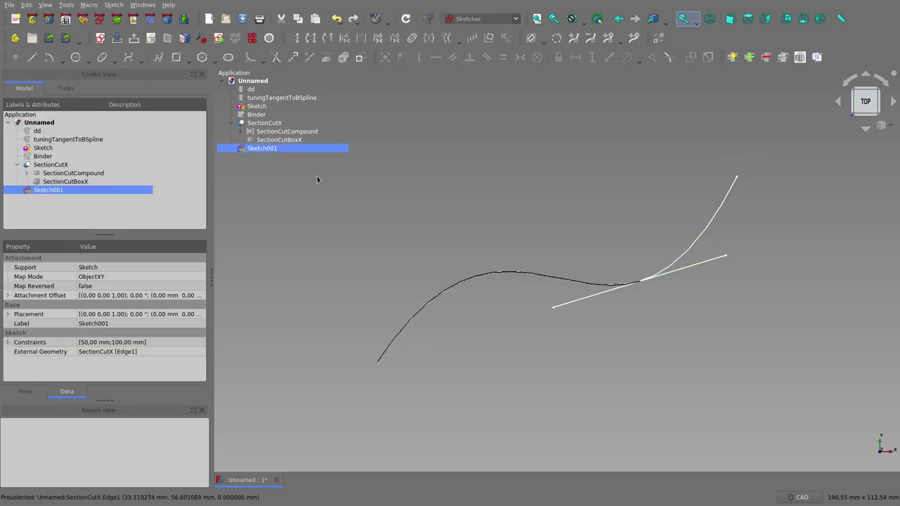
- Select SectionCutX, then dd to show Tangent Length 50, XCut 73 and XMax 100
left_click(260, 124)
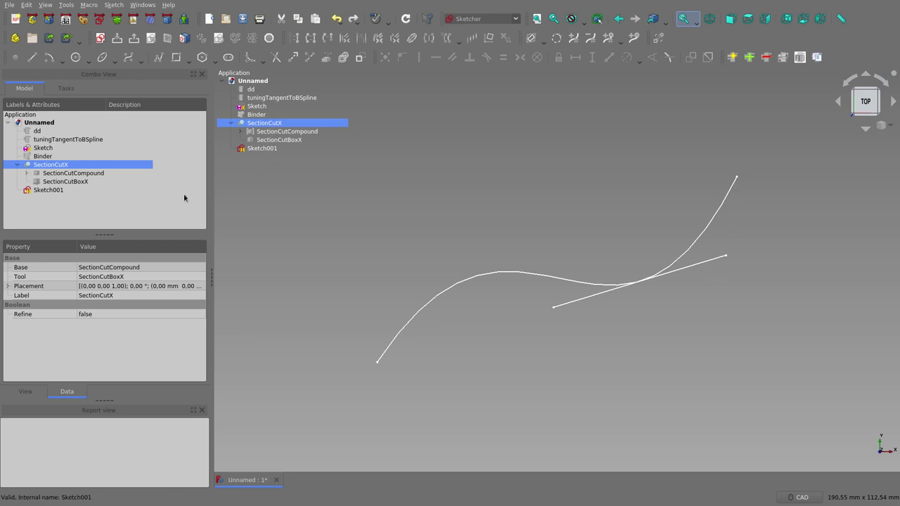
left_click(49, 132)
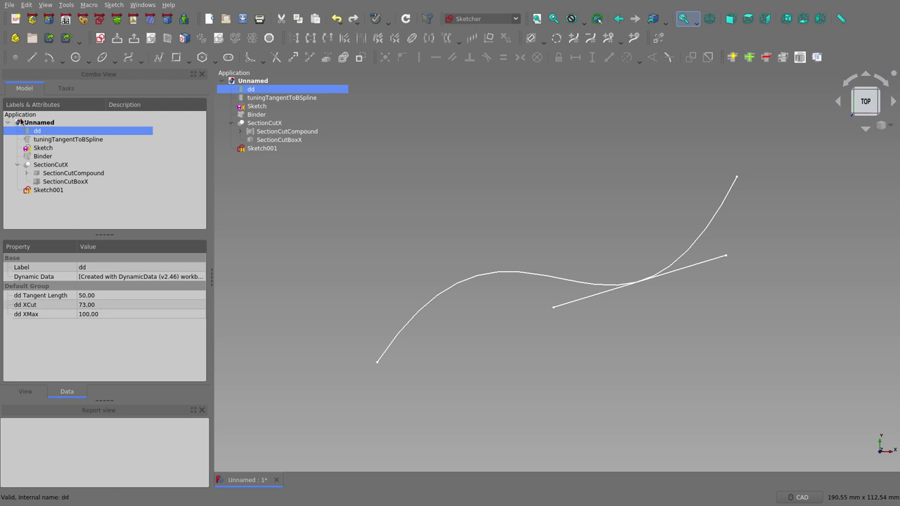
- Try dd XCut at 20, then set it to 75 to move the tangent line
left_click(121, 304)
left_click(120, 304)
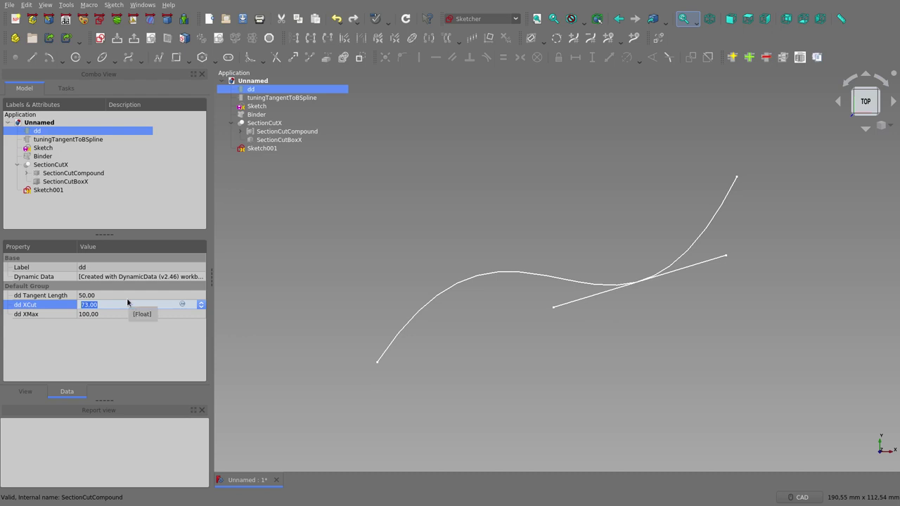
type("20")
left_click(113, 314)
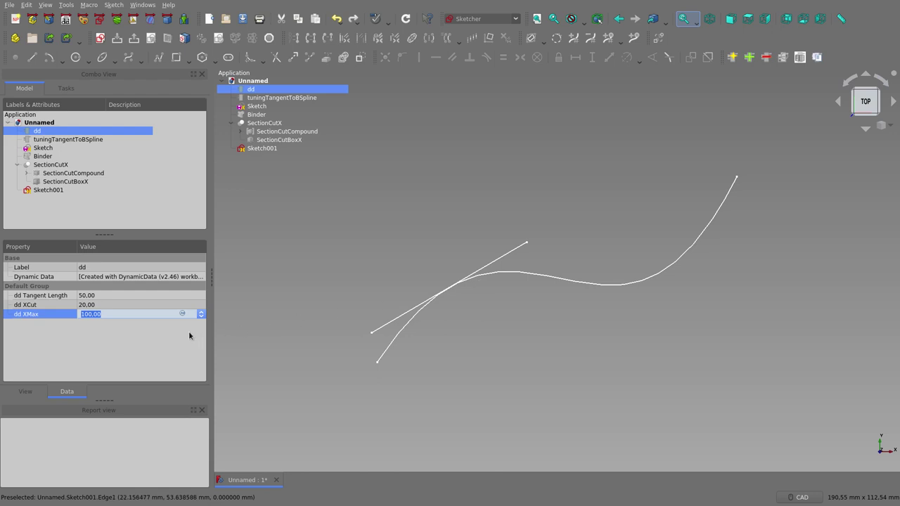
left_click(116, 304)
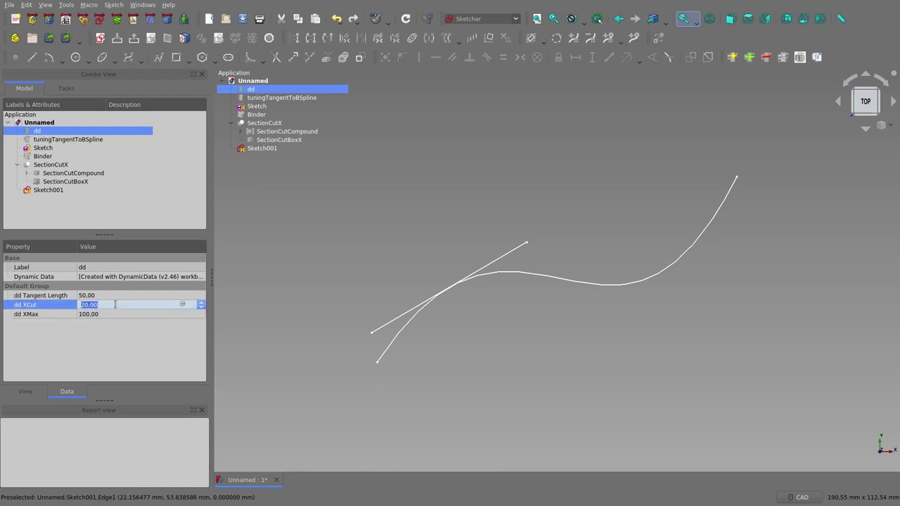
type("75")
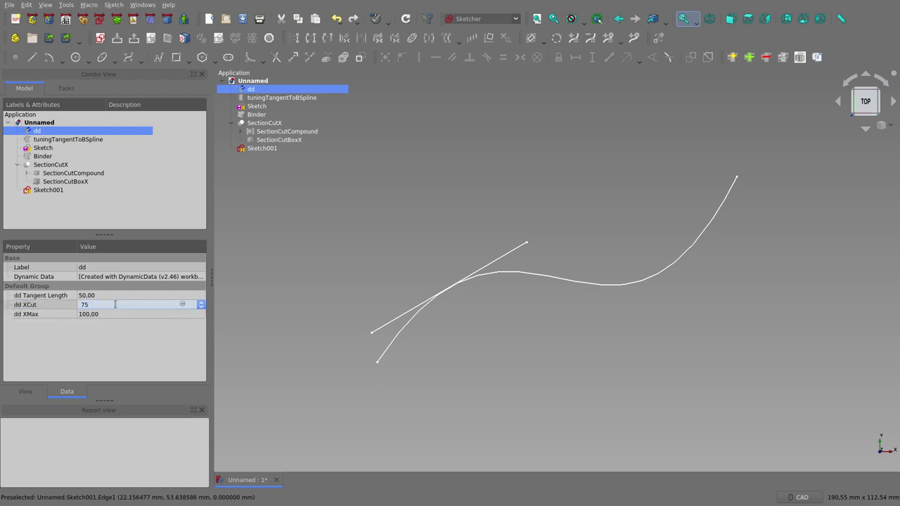
key("Return")
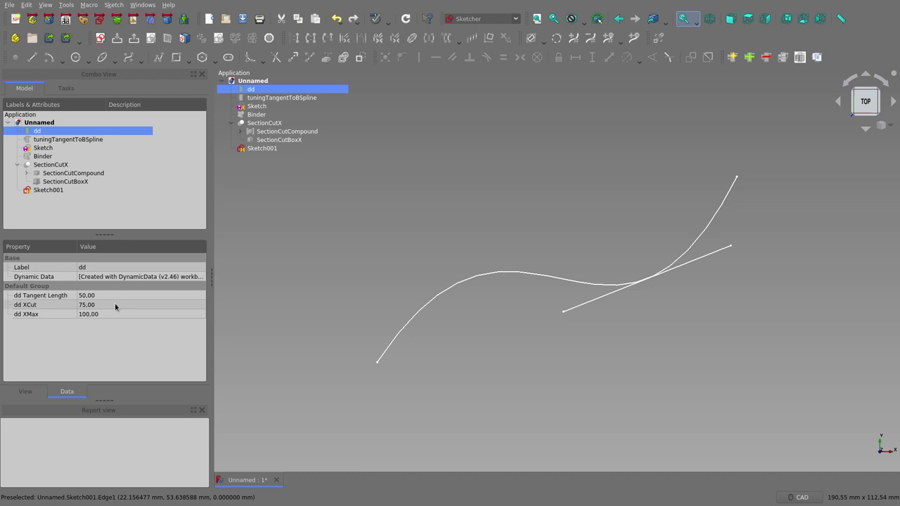